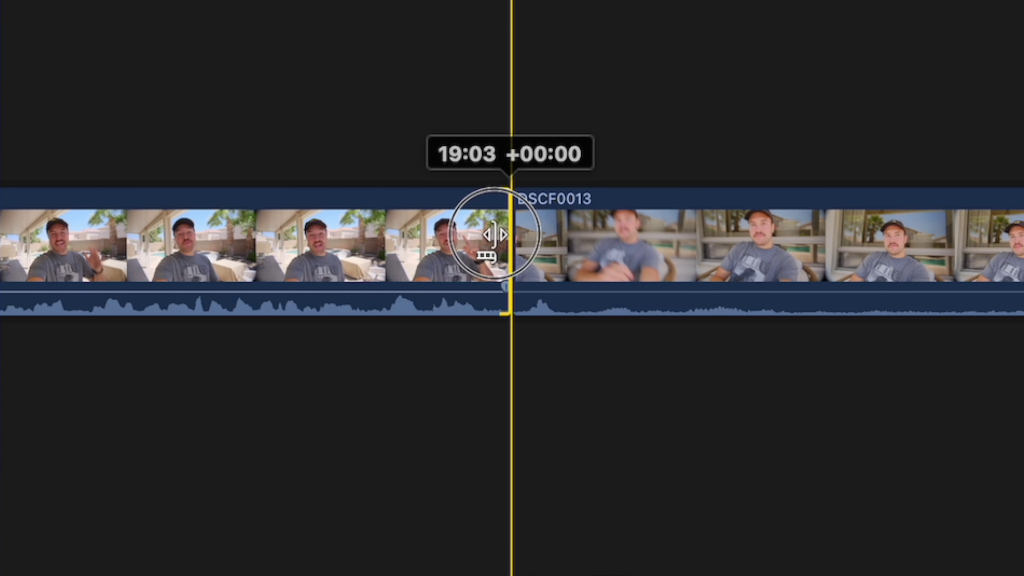
Step: Import the MP4 clips DSCF0012–DSCF0020 from Finder into the Fuji Footage event
{"action": "left_click_drag", "start_coordinate": [496, 235], "coordinate": [461, 257]}
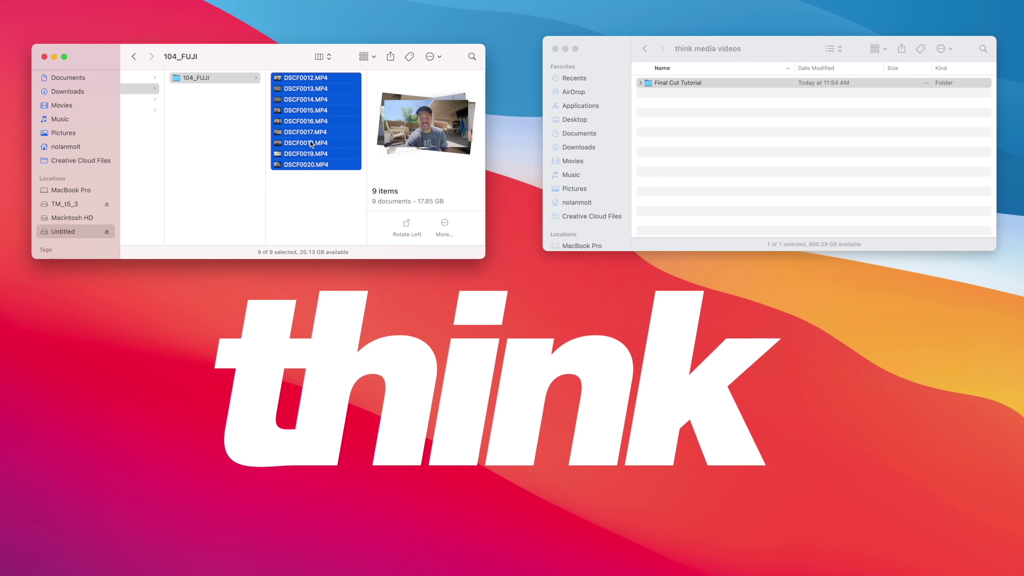
{"action": "left_click_drag", "start_coordinate": [310, 141], "coordinate": [684, 84]}
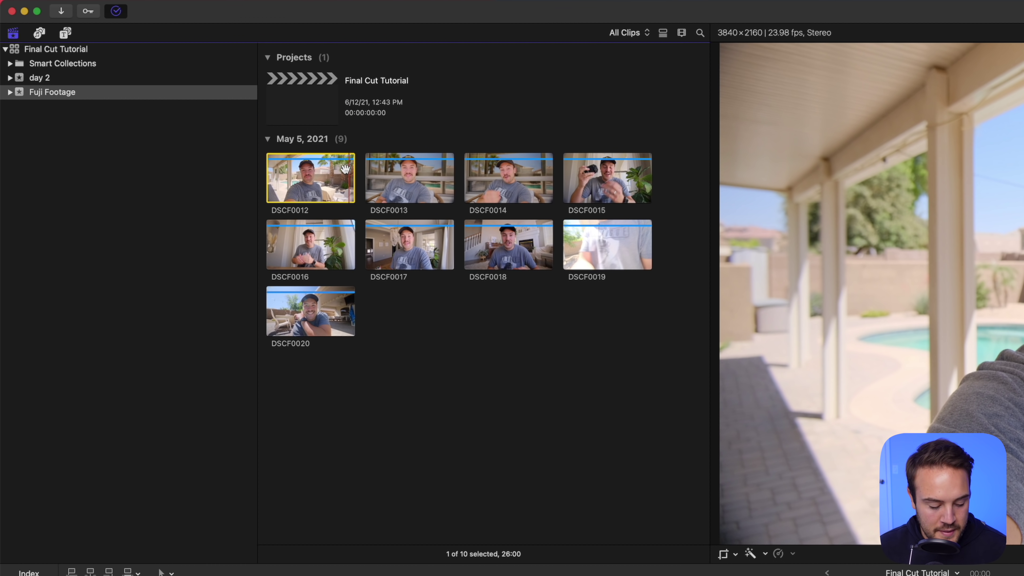
Step: Place all nine Fuji clips in sequence on the Final Cut Tutorial timeline, with the playhead near 3 seconds
{"action": "key", "text": "super+a"}
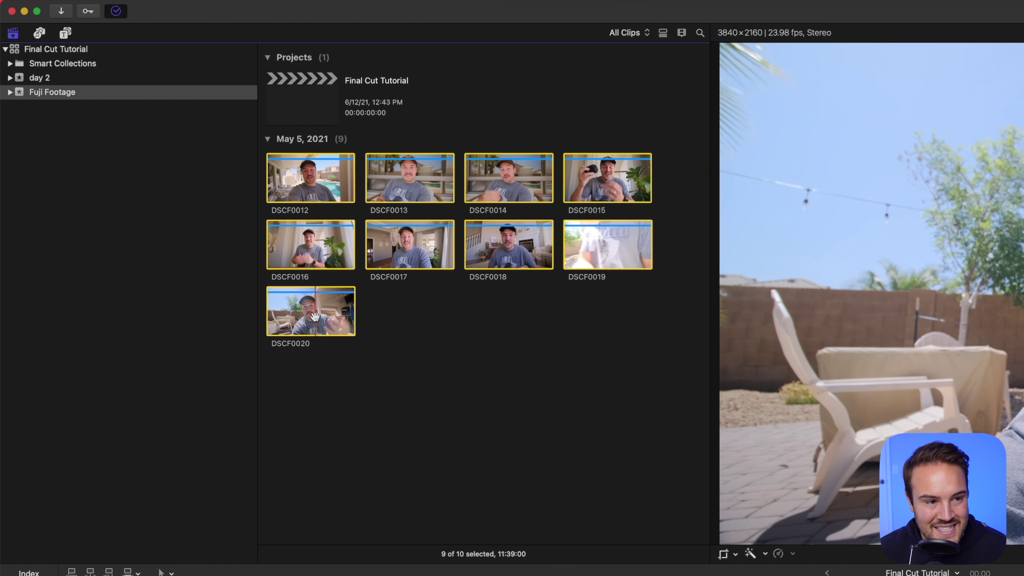
{"action": "left_click_drag", "start_coordinate": [297, 197], "coordinate": [79, 452]}
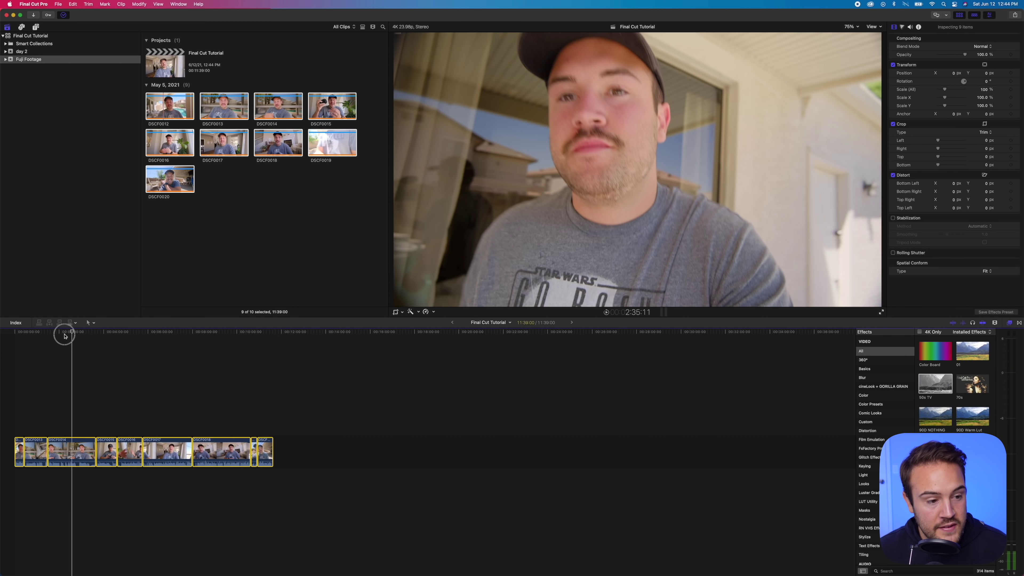
{"action": "key", "text": "super+equal"}
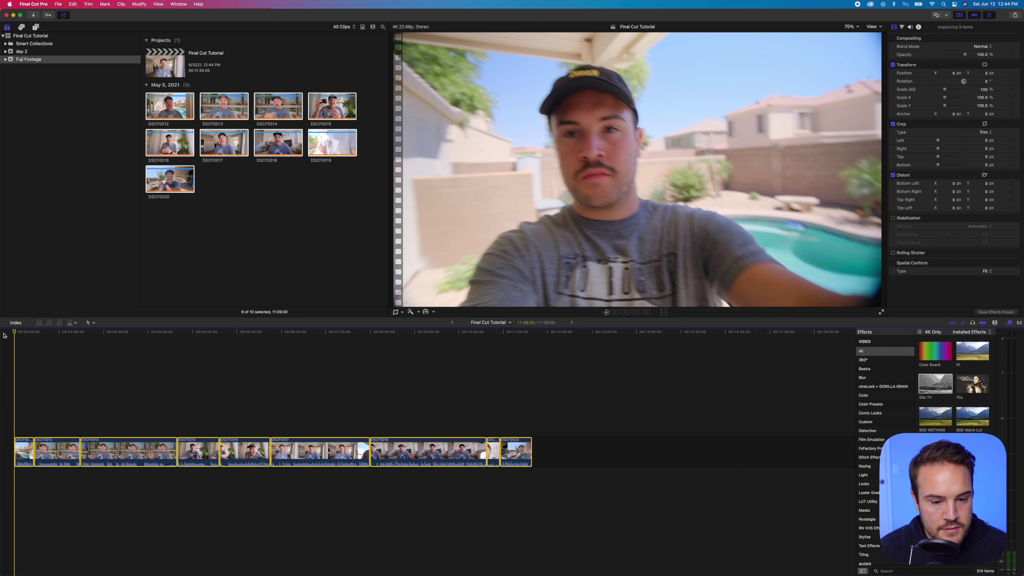
{"action": "key", "text": "super+equal"}
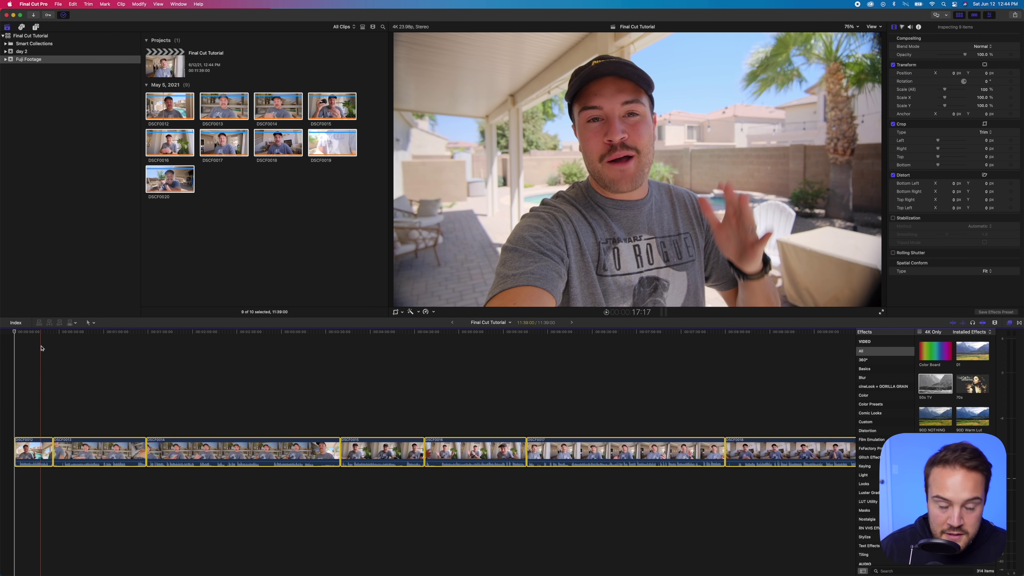
{"action": "key", "text": "super+minus"}
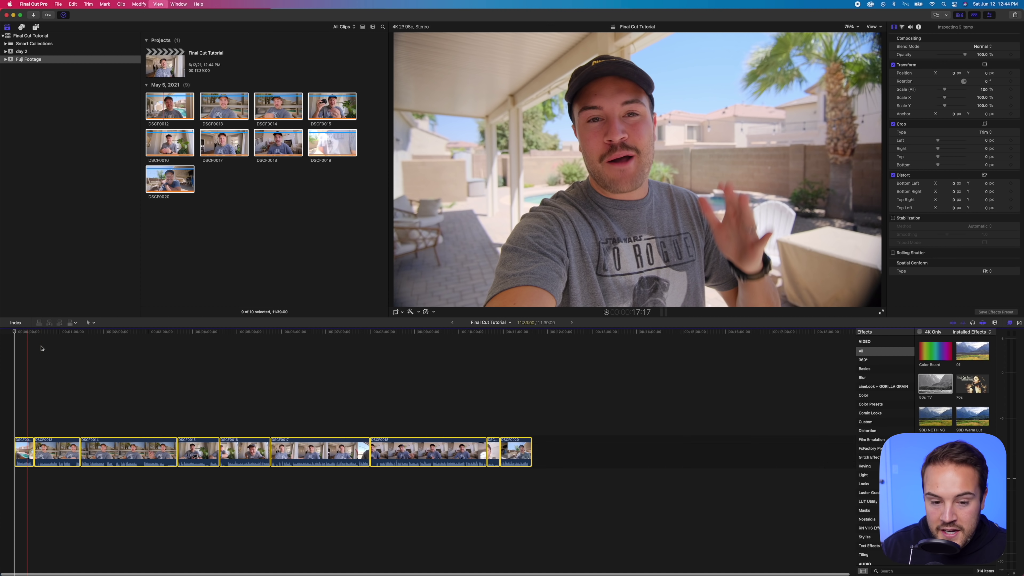
{"action": "key", "text": "super+equal"}
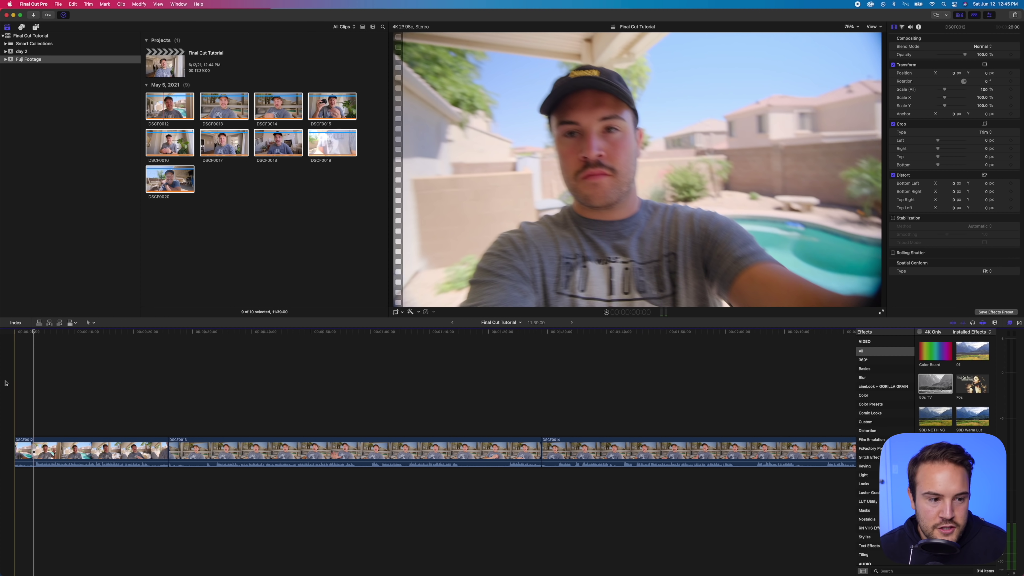
{"action": "left_click_drag", "start_coordinate": [18, 332], "coordinate": [34, 331]}
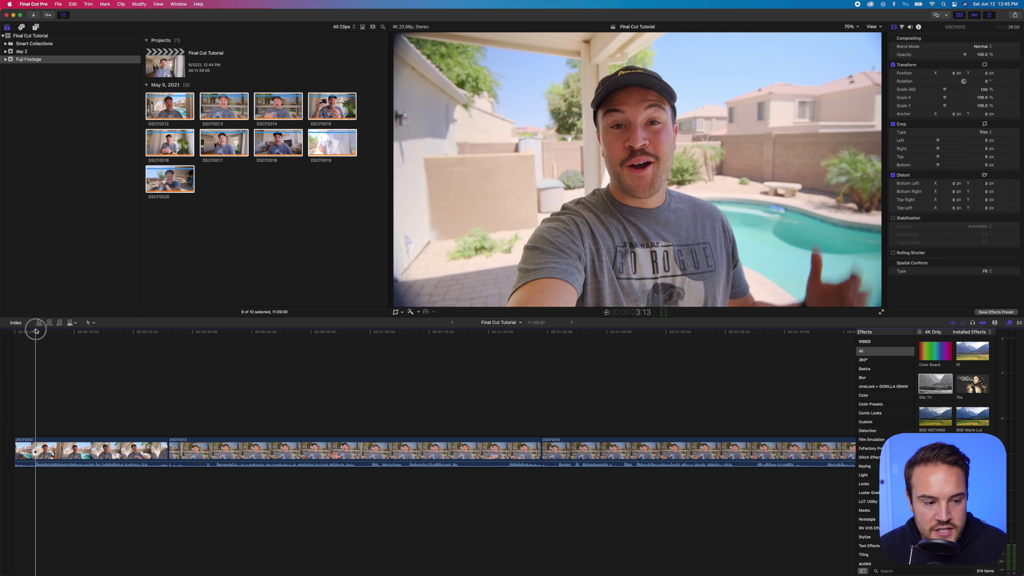
Step: Blade DSCF0012 at the playhead, about 3 seconds in
{"action": "key", "text": "super+equal"}
{"action": "key", "text": "super+equal"}
{"action": "key", "text": "super+equal"}
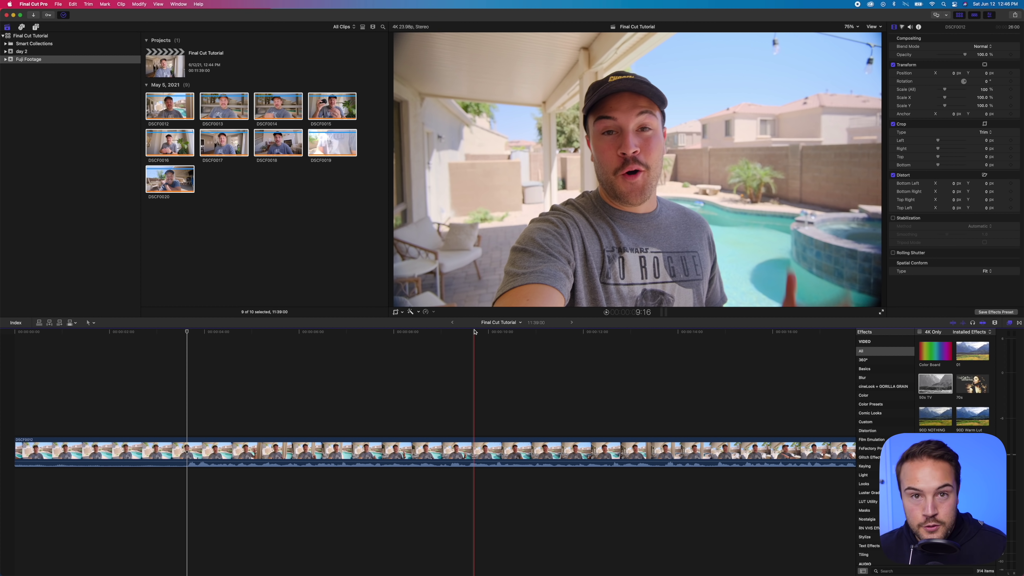
{"action": "left_click", "coordinate": [94, 323]}
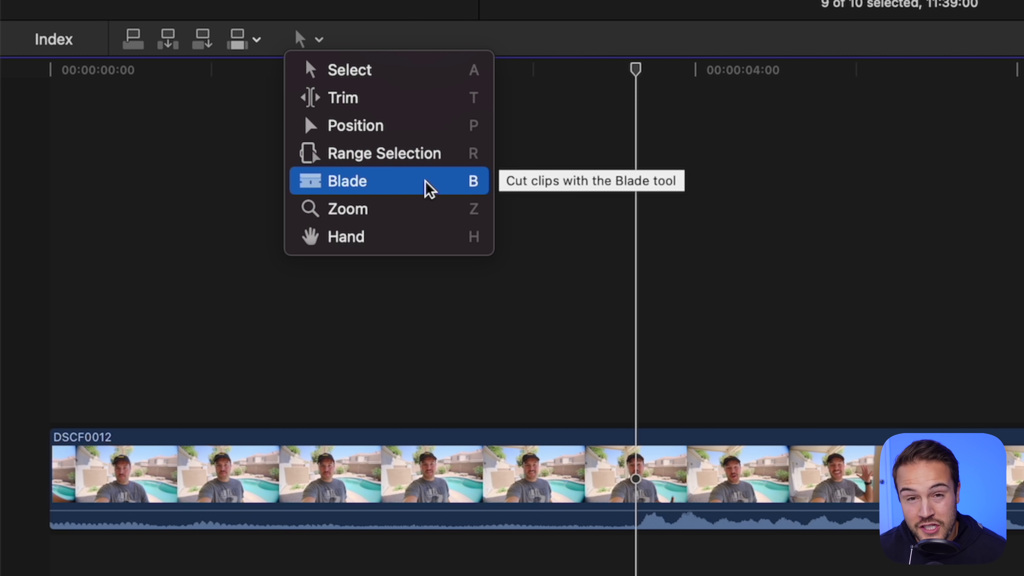
{"action": "left_click", "coordinate": [622, 206]}
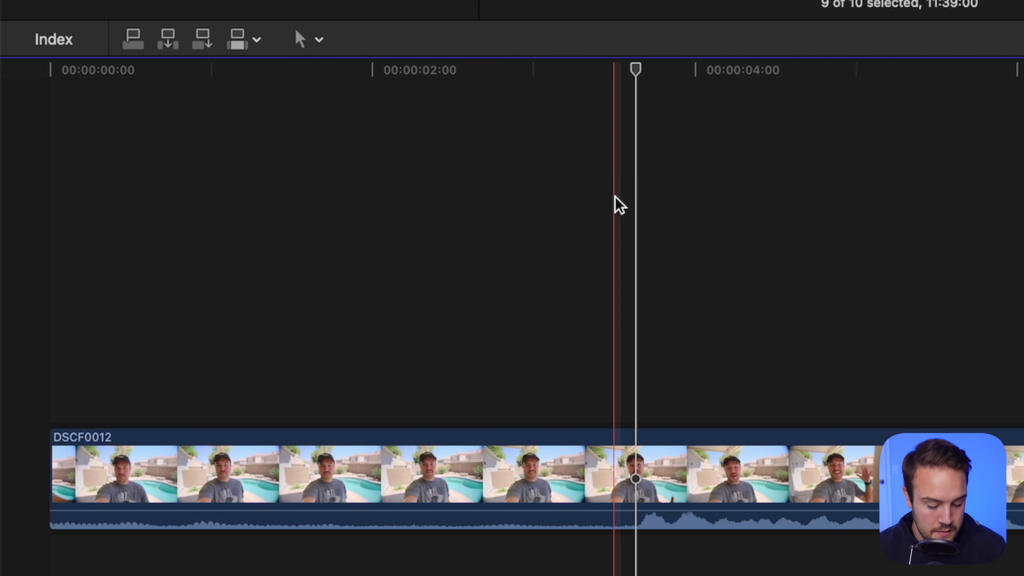
{"action": "key", "text": "b"}
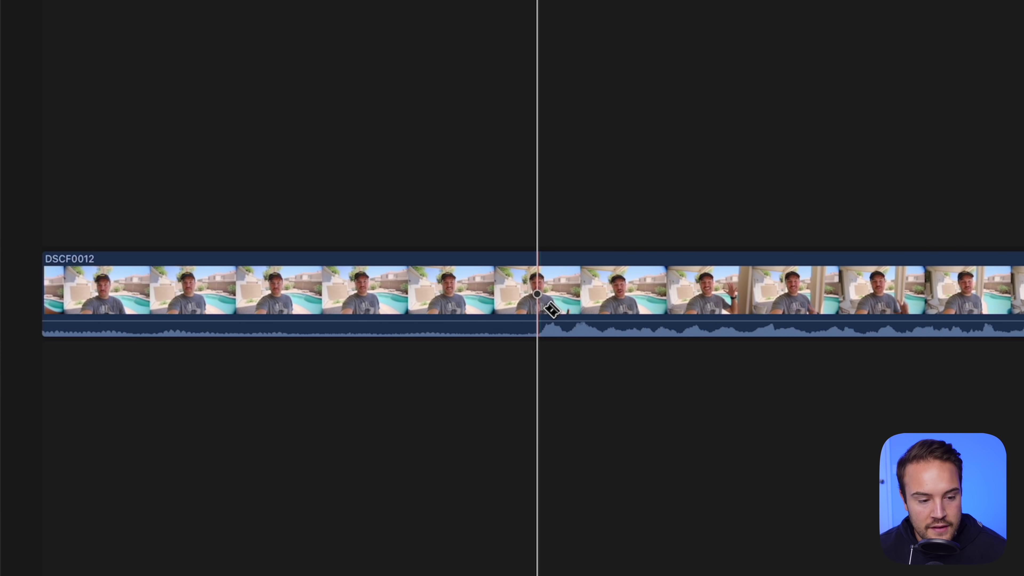
{"action": "left_click", "coordinate": [547, 303]}
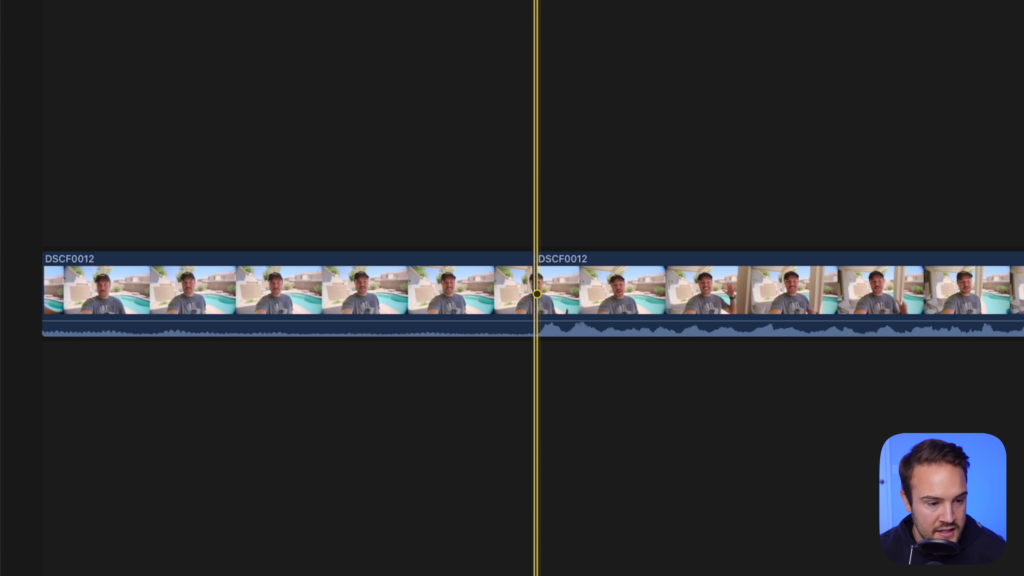
Step: Delete the opening piece of DSCF0012 and play the timeline from the start
{"action": "key", "text": "a"}
{"action": "left_click", "coordinate": [492, 278]}
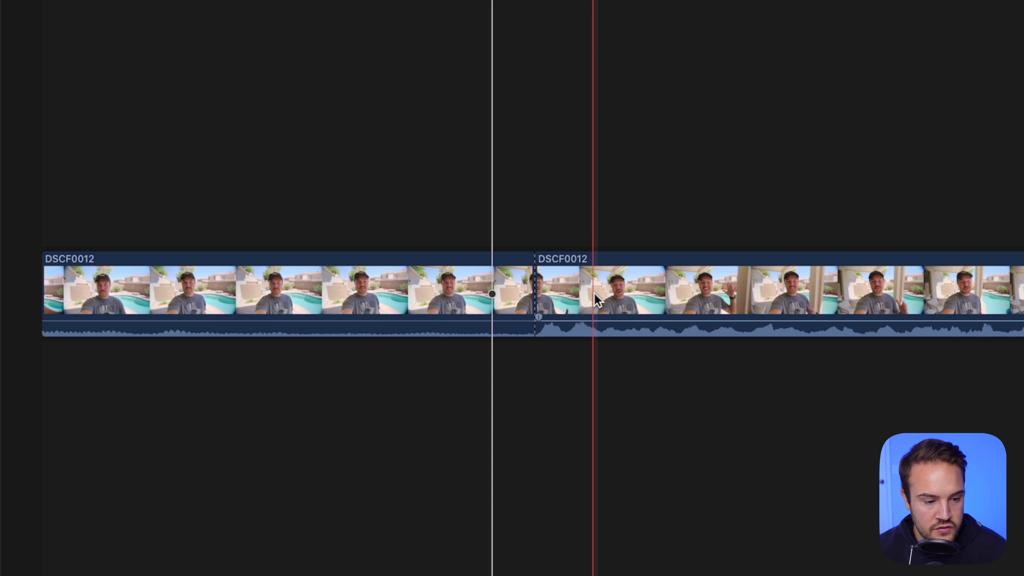
{"action": "left_click", "coordinate": [595, 293]}
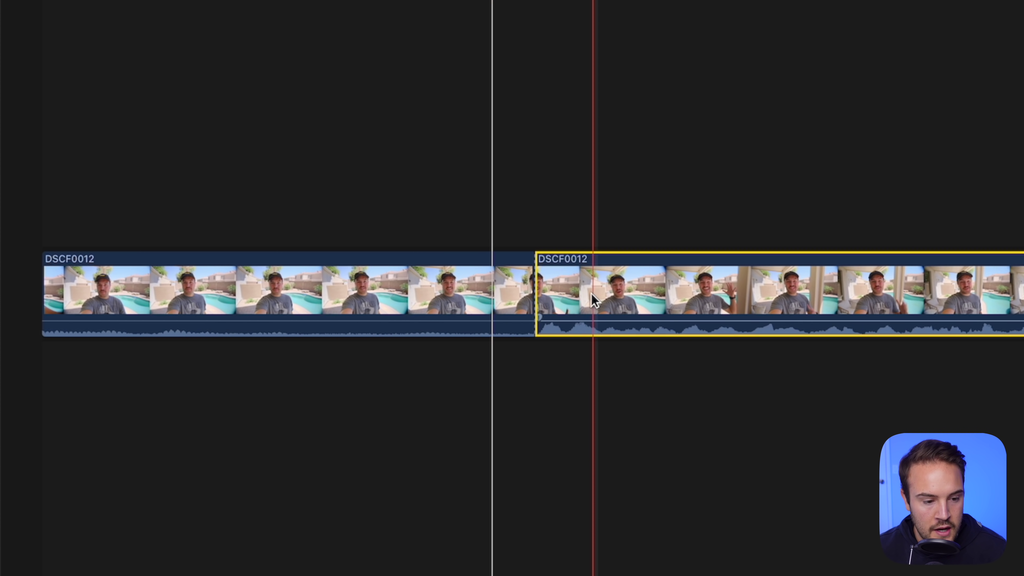
{"action": "left_click", "coordinate": [459, 287]}
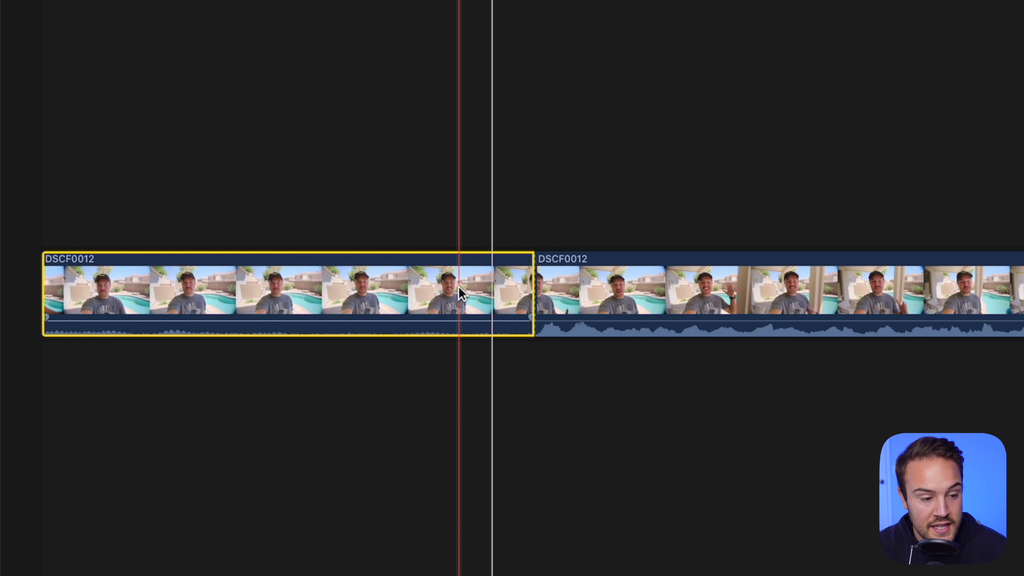
{"action": "key", "text": "Delete"}
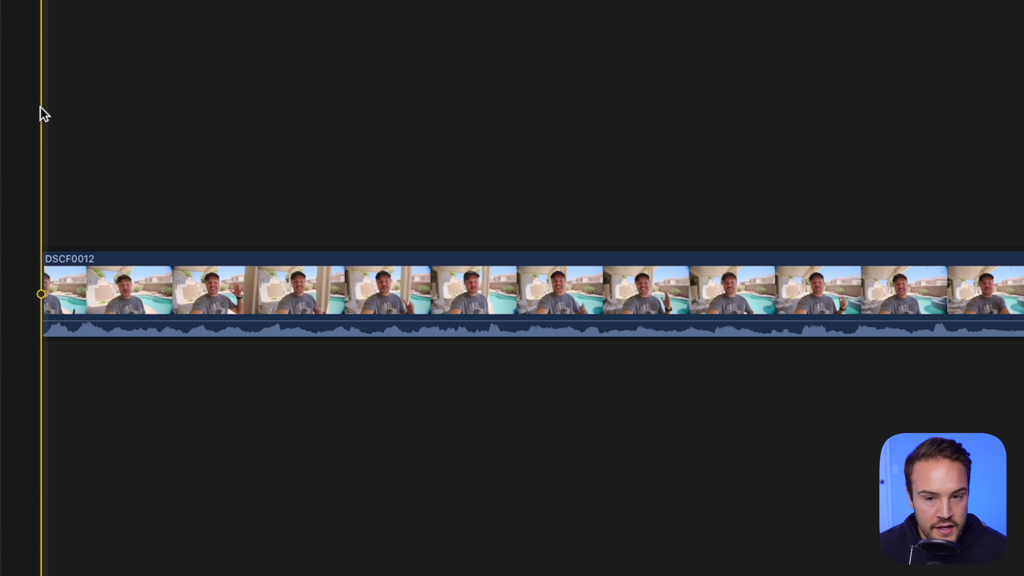
{"action": "key", "text": "space"}
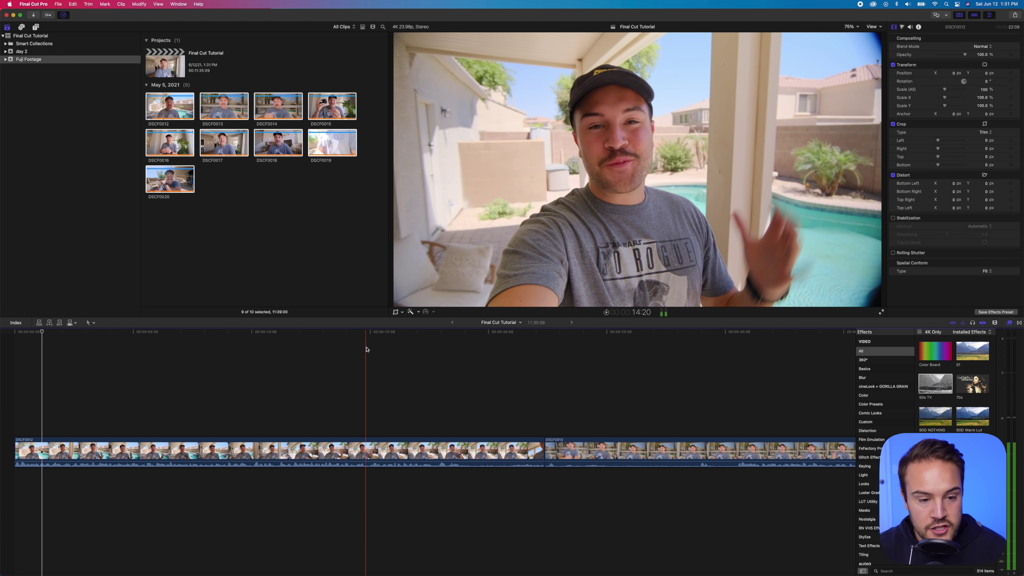
Step: Split DSCF0012 at about 15 seconds and delete its short trailing piece
{"action": "left_click", "coordinate": [409, 335]}
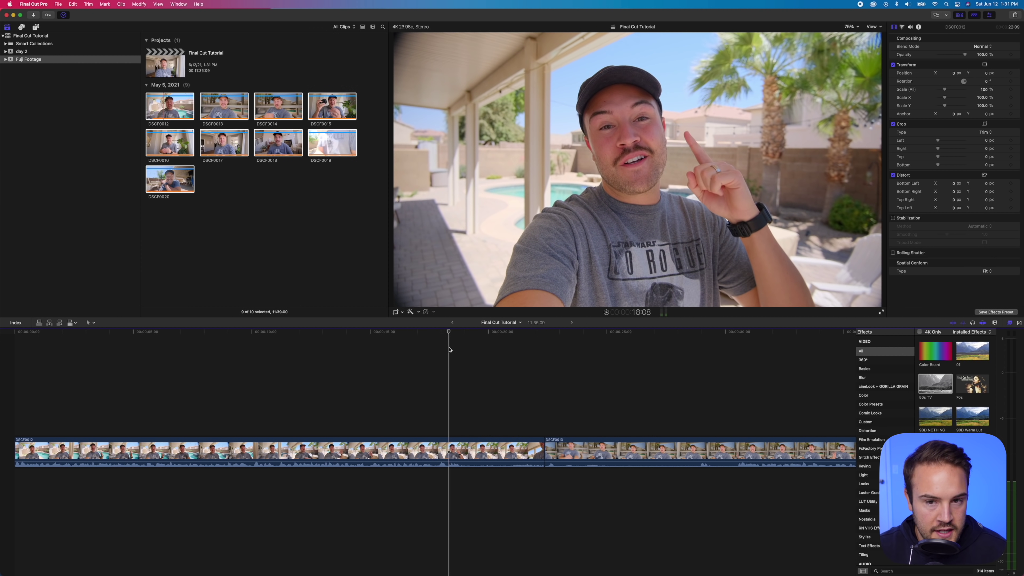
{"action": "left_click", "coordinate": [470, 448]}
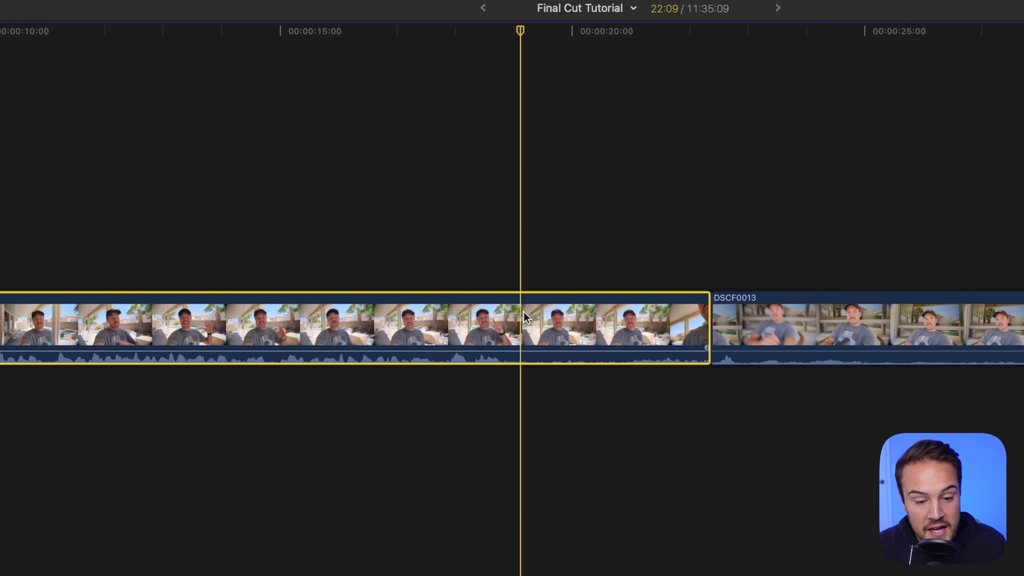
{"action": "key", "text": "super+b"}
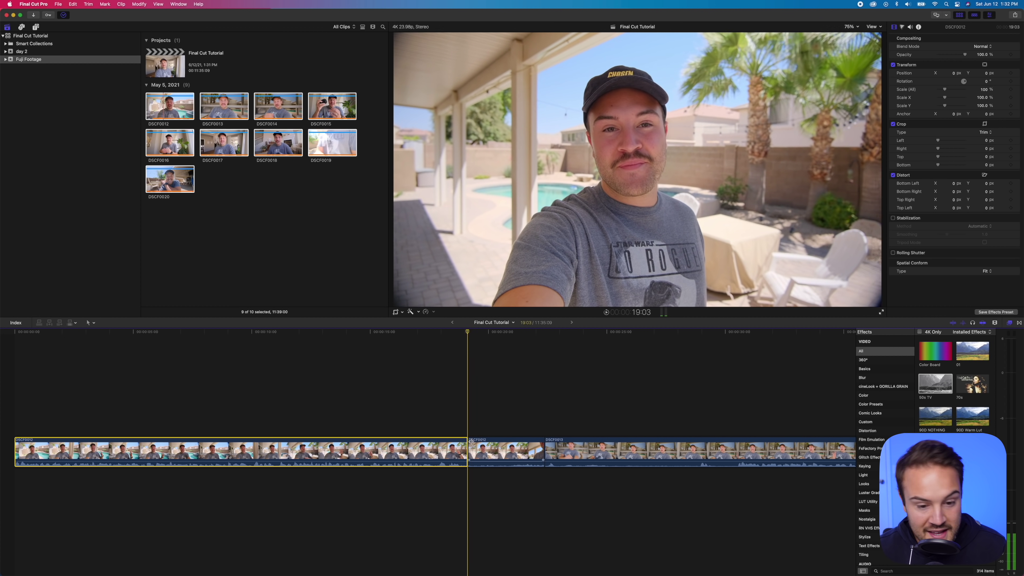
{"action": "left_click", "coordinate": [483, 446]}
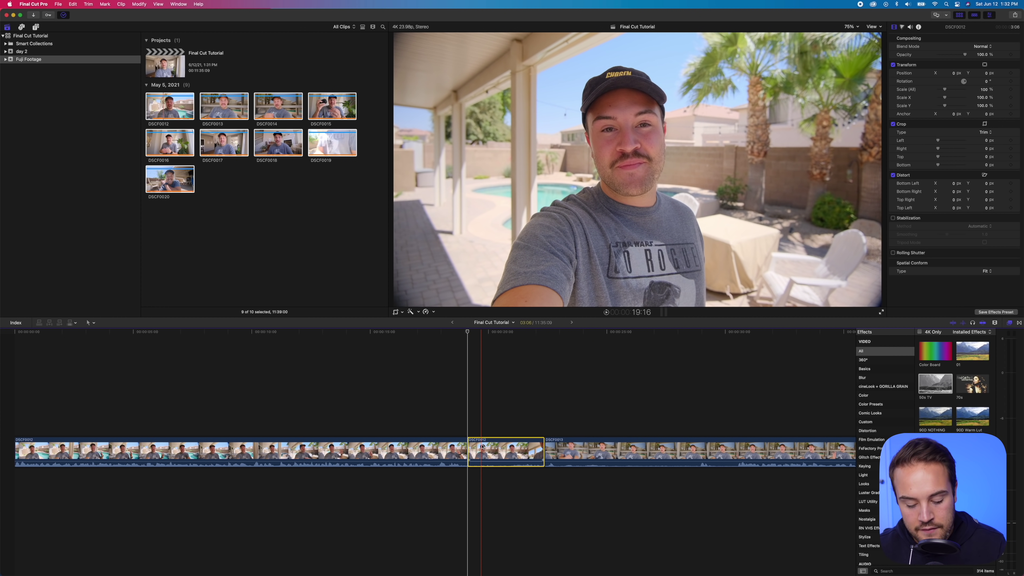
{"action": "key", "text": "Delete"}
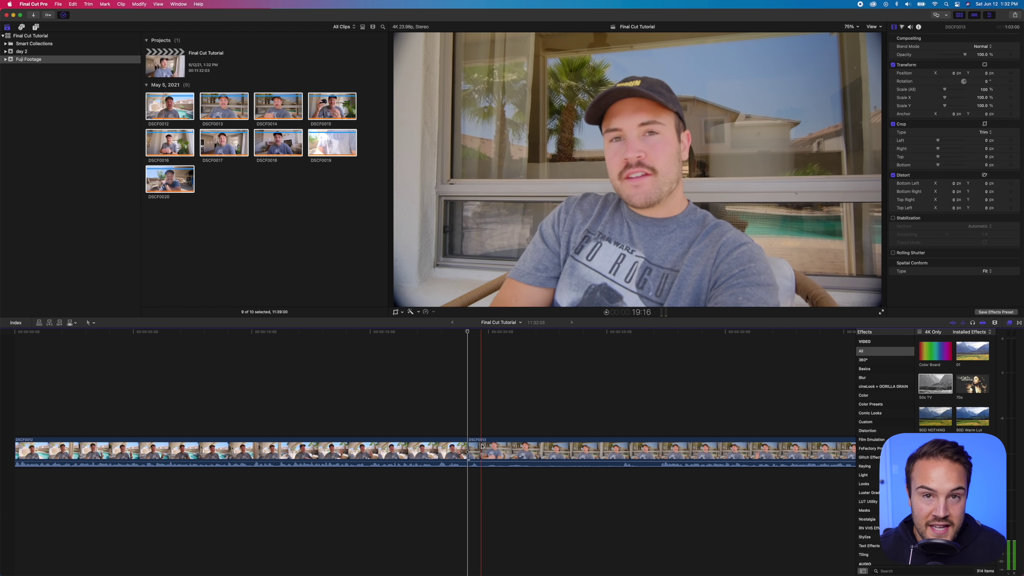
{"action": "scroll", "coordinate": [444, 448], "scroll_direction": "right", "scroll_amount": 2}
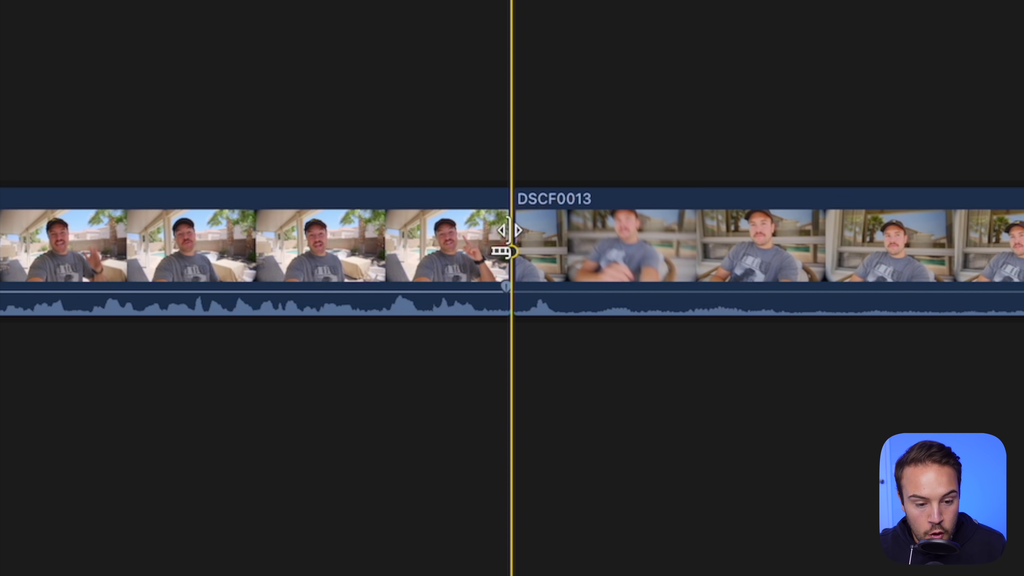
Step: Trim 8 frames off DSCF0012's end and 3 seconds 18 frames off DSCF0013's start
{"action": "left_click", "coordinate": [509, 230]}
{"action": "left_click_drag", "start_coordinate": [509, 230], "coordinate": [538, 257]}
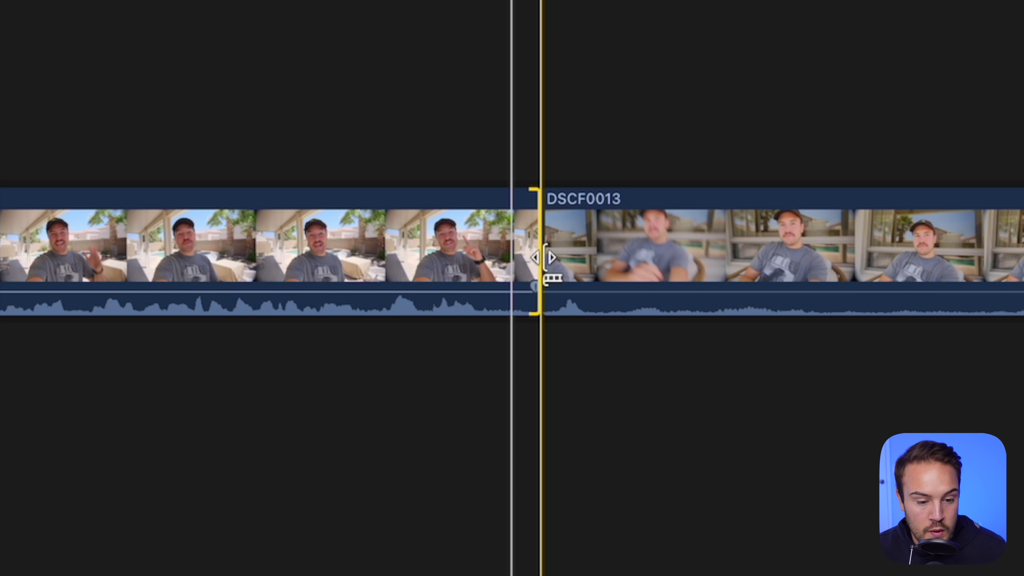
{"action": "left_click_drag", "start_coordinate": [543, 262], "coordinate": [444, 254]}
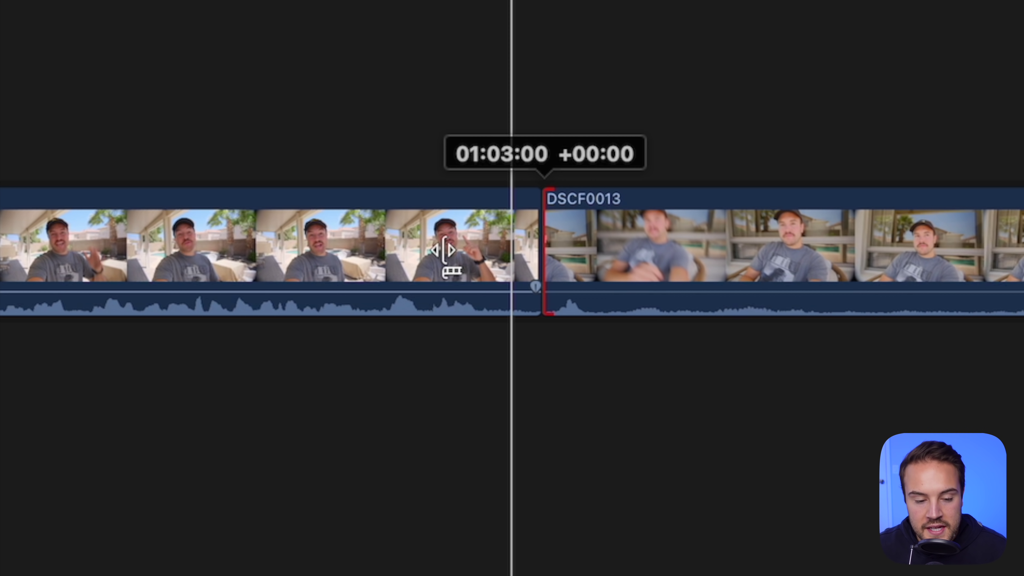
{"action": "left_click_drag", "start_coordinate": [443, 253], "coordinate": [607, 461]}
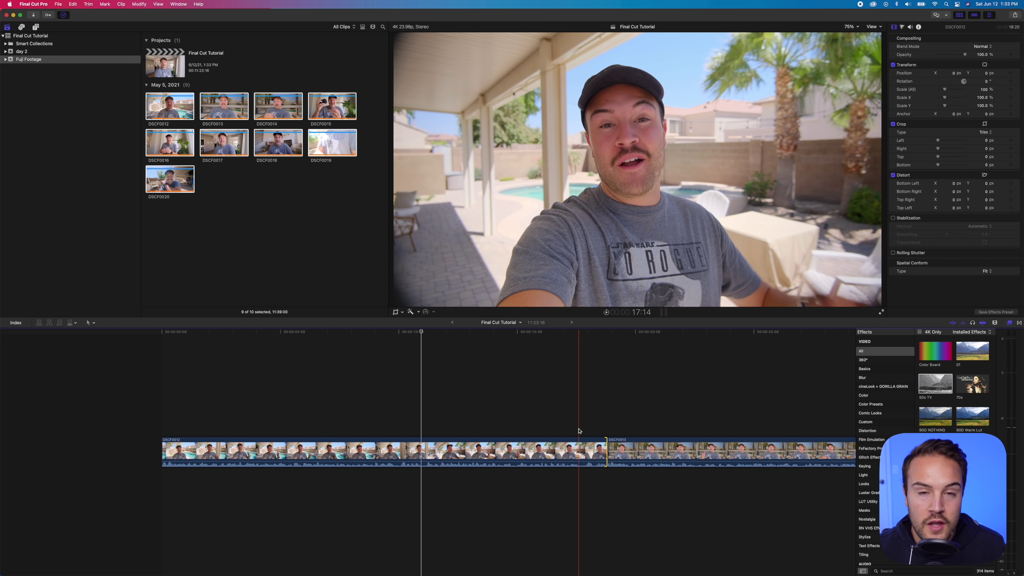
Step: Drag DSCF0013 to the front of the timeline so it plays before DSCF0012
{"action": "key", "text": "super+minus"}
{"action": "left_click", "coordinate": [460, 451]}
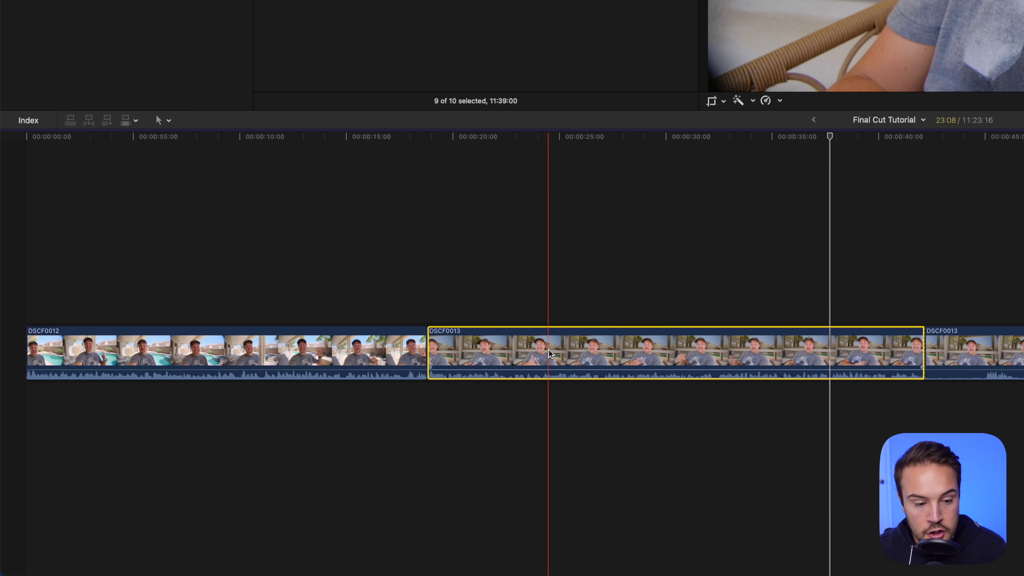
{"action": "left_click_drag", "start_coordinate": [551, 354], "coordinate": [163, 355]}
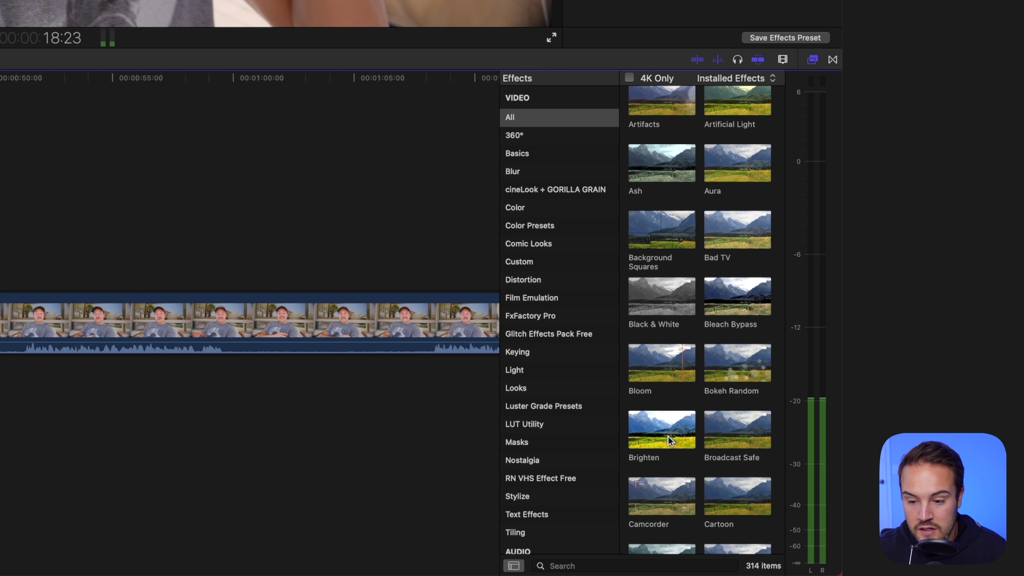
Step: Apply the Camcorder effect to the opening DSCF0013 clip
{"action": "scroll", "coordinate": [667, 439], "scroll_direction": "down", "scroll_amount": 5}
{"action": "left_click_drag", "start_coordinate": [661, 370], "coordinate": [258, 454]}
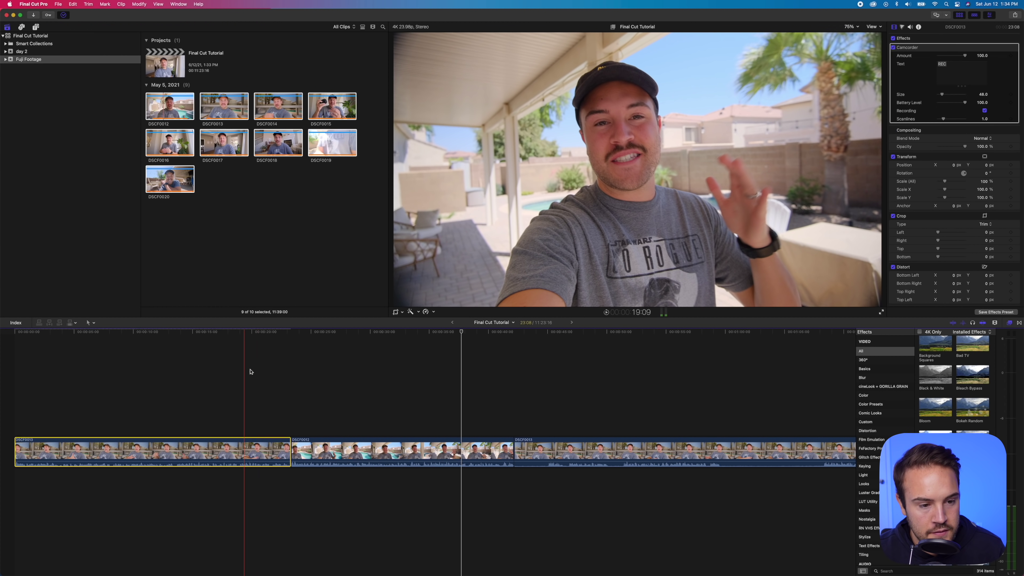
{"action": "left_click_drag", "start_coordinate": [257, 333], "coordinate": [207, 344]}
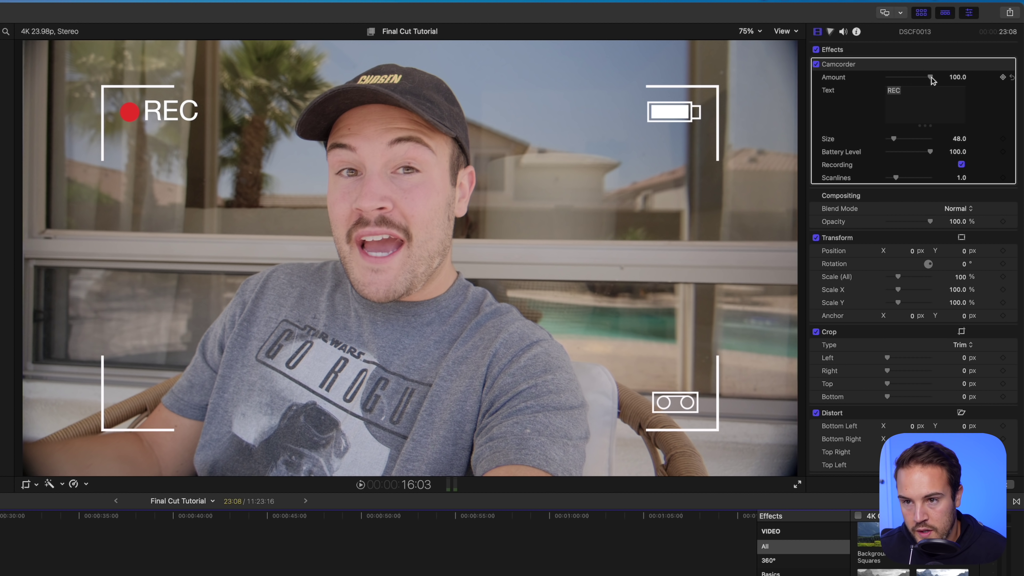
Step: Change the Camcorder overlay text from REC to THINK and enlarge it to size 48.71
{"action": "mouse_move", "coordinate": [932, 76]}
{"action": "left_mouse_down"}
{"action": "mouse_move", "coordinate": [880, 77]}
{"action": "mouse_move", "coordinate": [932, 77]}
{"action": "left_mouse_up"}
{"action": "double_click", "coordinate": [897, 91]}
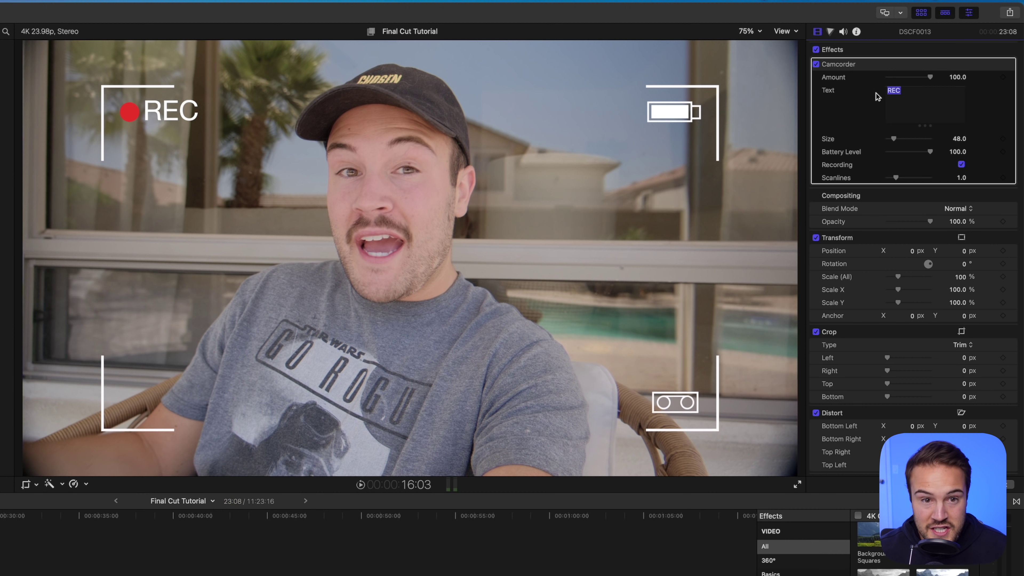
{"action": "type", "text": "THINK"}
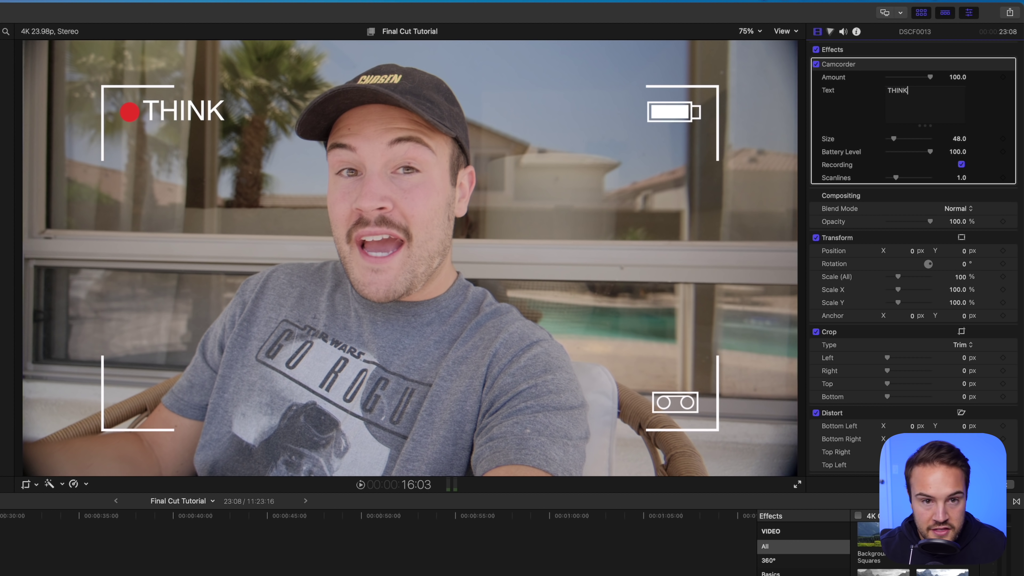
{"action": "left_click_drag", "start_coordinate": [894, 139], "coordinate": [895, 140]}
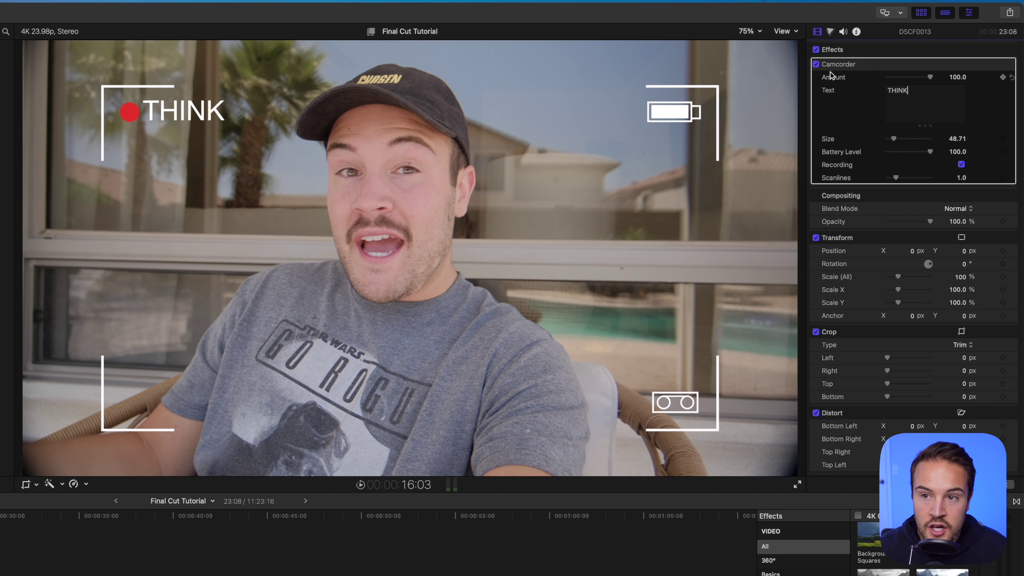
{"action": "left_click", "coordinate": [855, 65]}
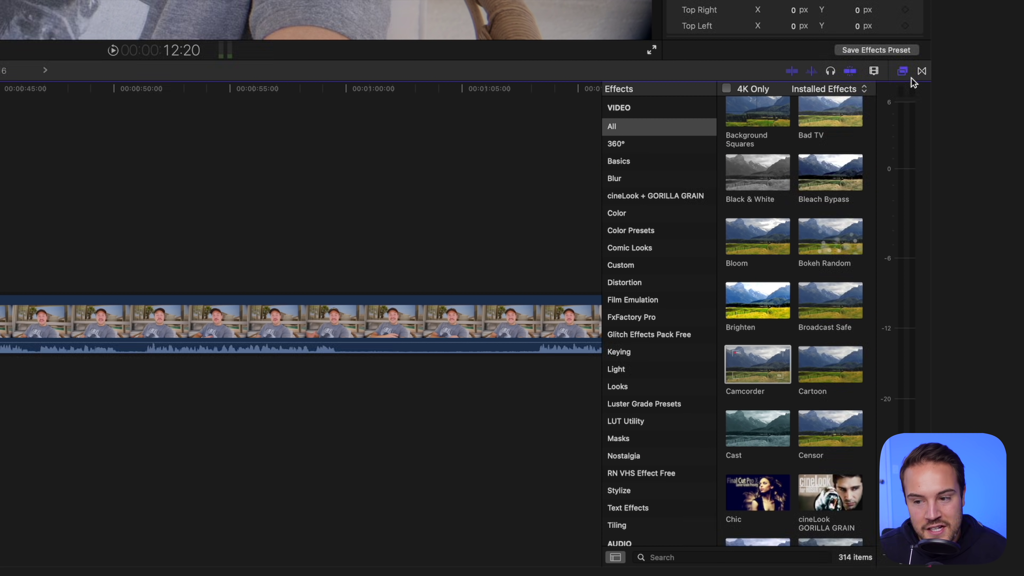
Step: Add a Circle transition between DSCF0013 and DSCF0012 and preview it
{"action": "left_click", "coordinate": [922, 72]}
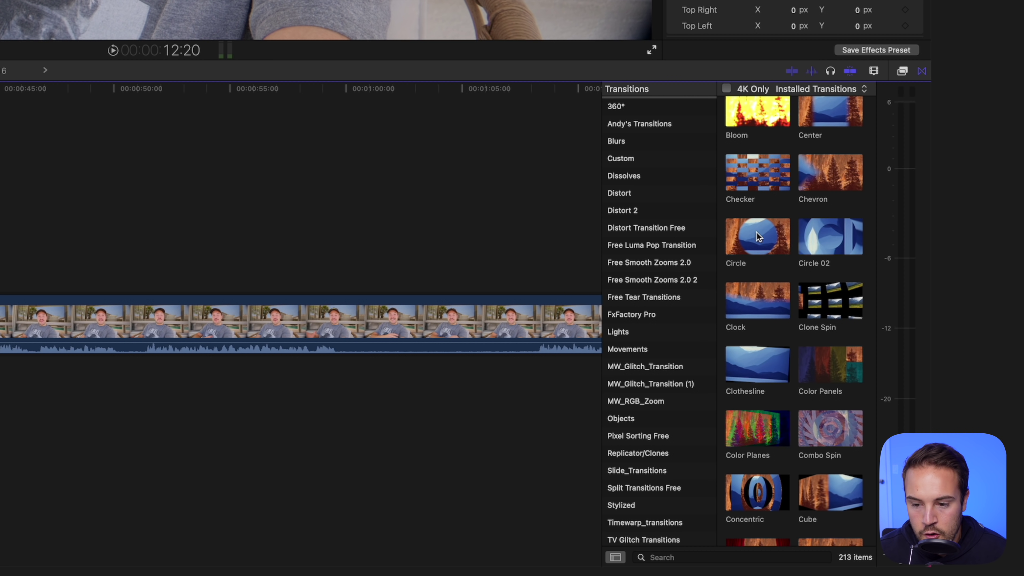
{"action": "left_click_drag", "start_coordinate": [752, 240], "coordinate": [290, 456]}
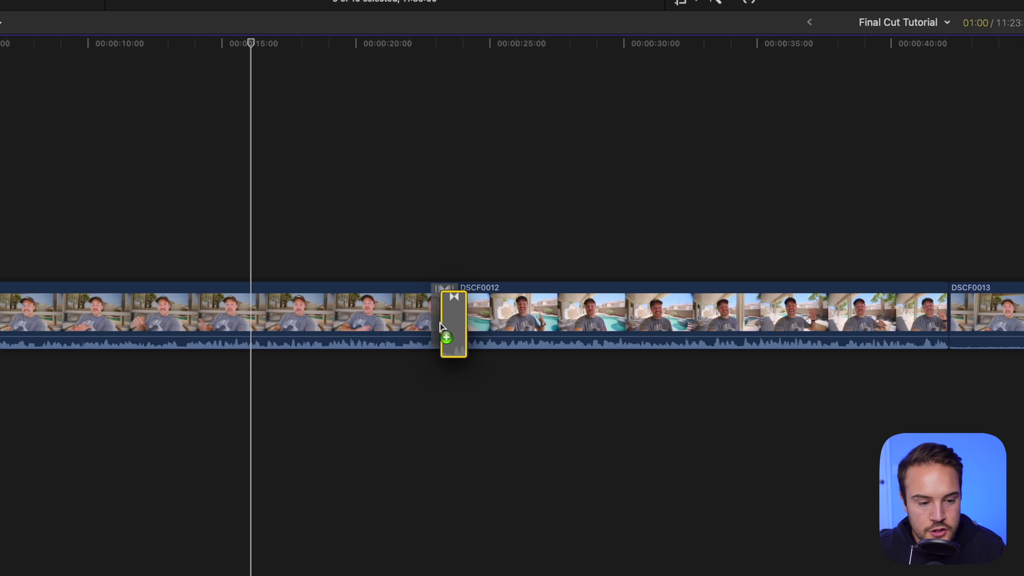
{"action": "left_click_drag", "start_coordinate": [440, 325], "coordinate": [440, 323]}
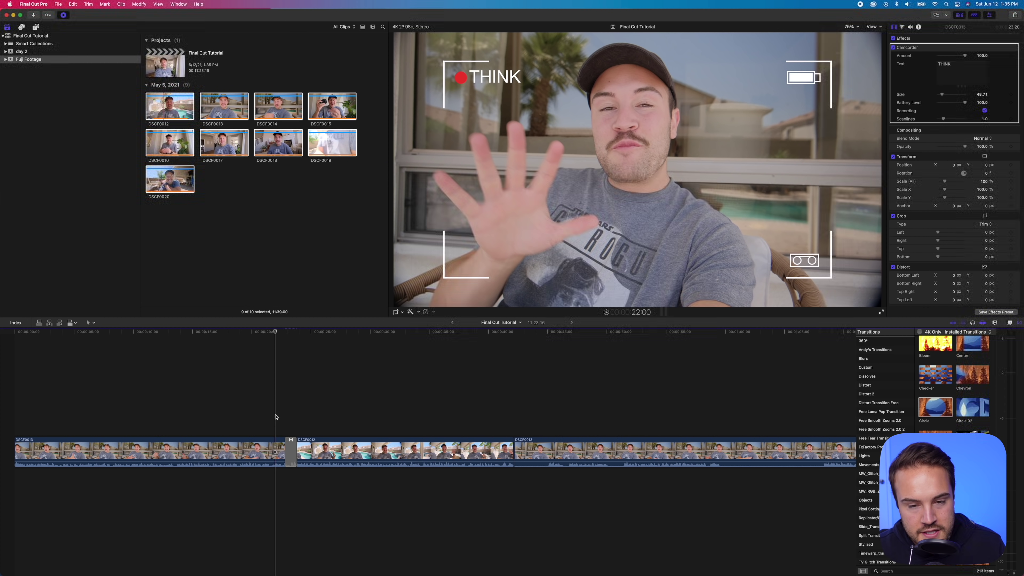
{"action": "key", "text": "space"}
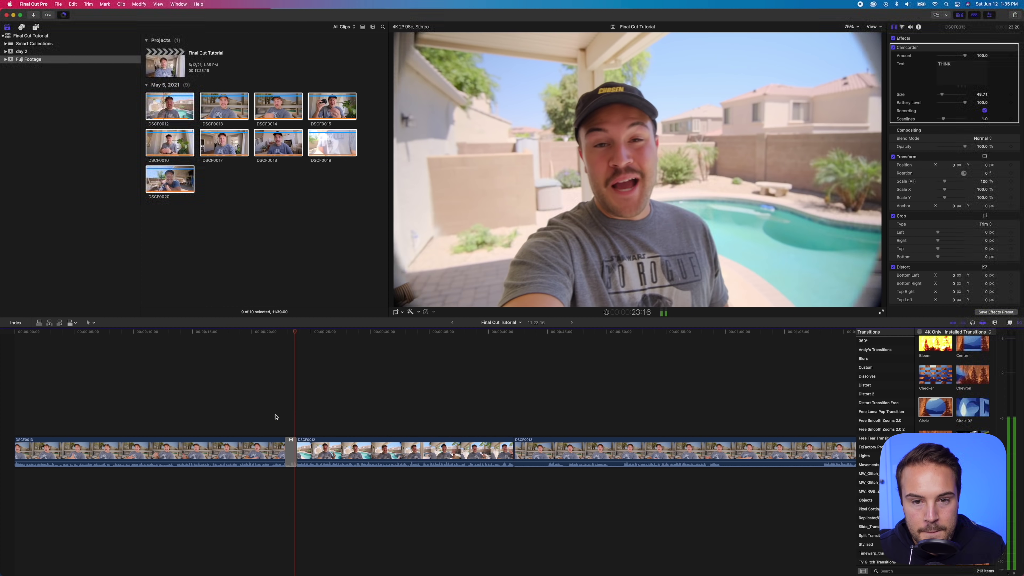
{"action": "key", "text": "space"}
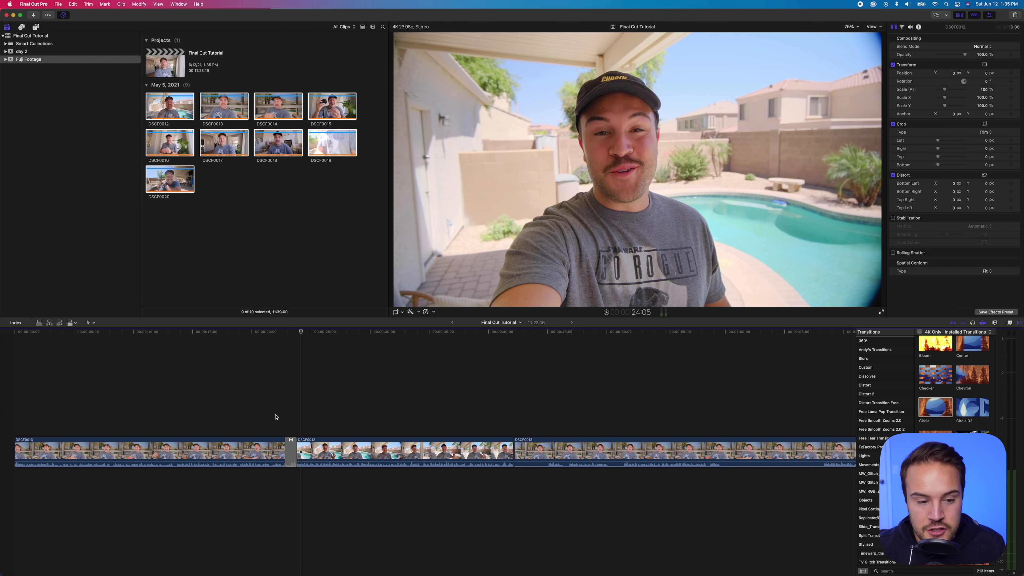
Step: Shorten the Circle transition to about half a second, undoing a trial lengthening
{"action": "key", "text": "super+equal"}
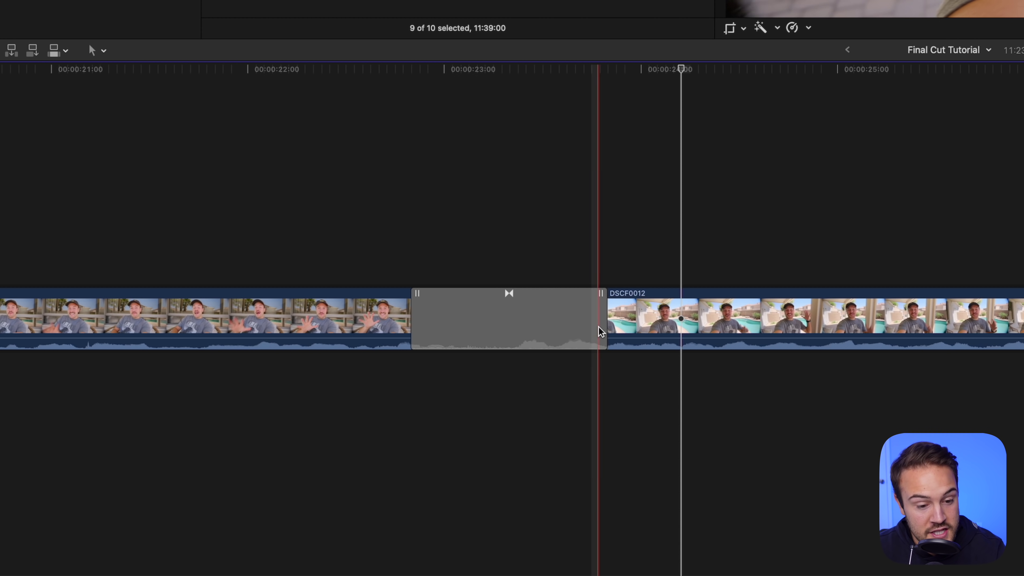
{"action": "left_click_drag", "start_coordinate": [605, 329], "coordinate": [559, 330]}
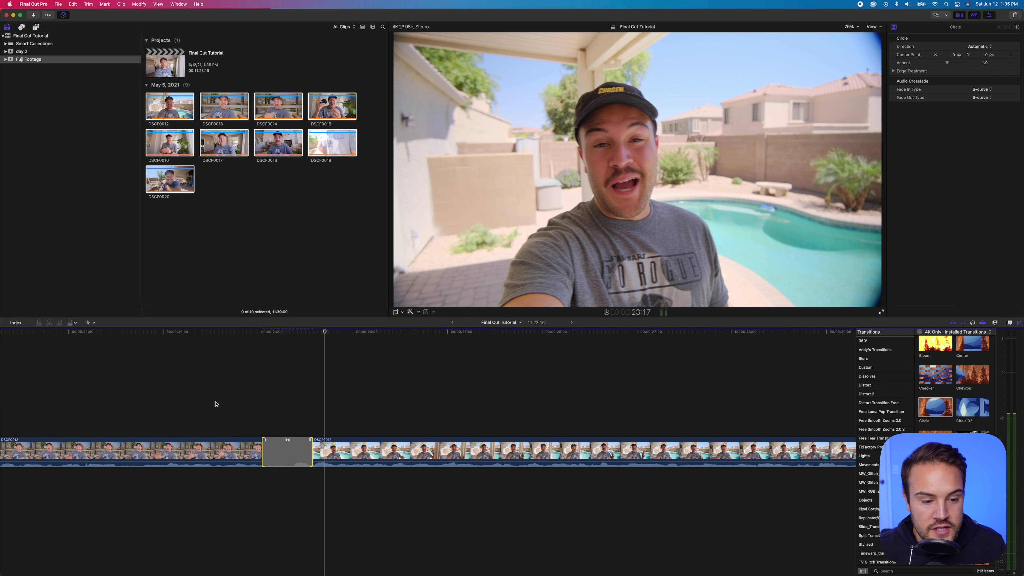
{"action": "left_click_drag", "start_coordinate": [312, 452], "coordinate": [418, 458]}
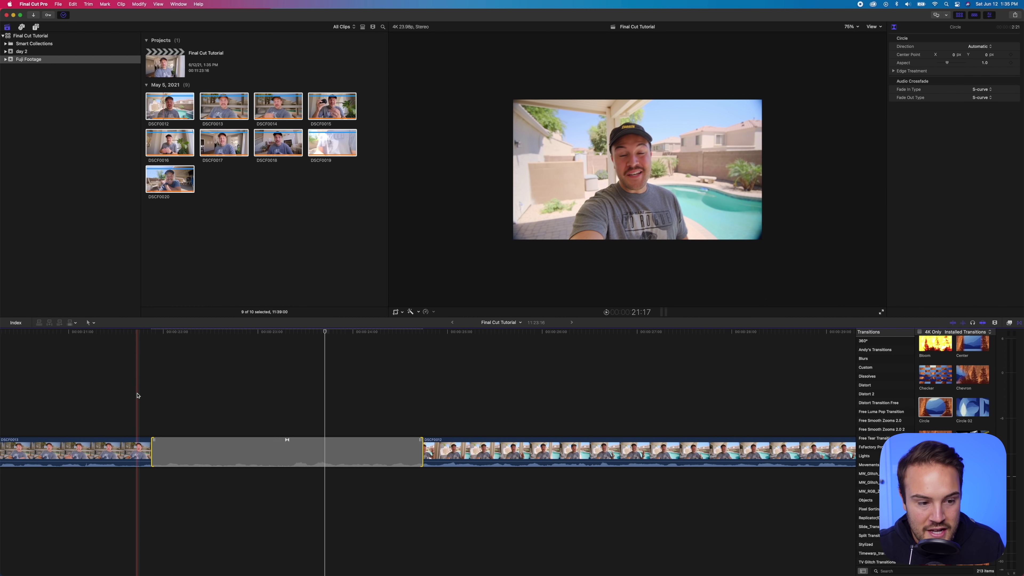
{"action": "key", "text": "space"}
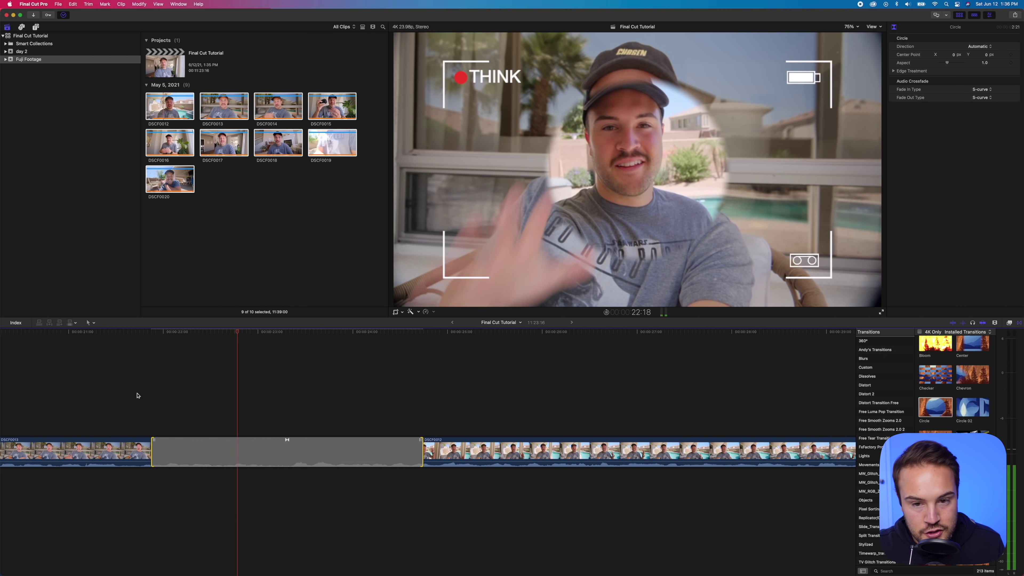
{"action": "key", "text": "super+z"}
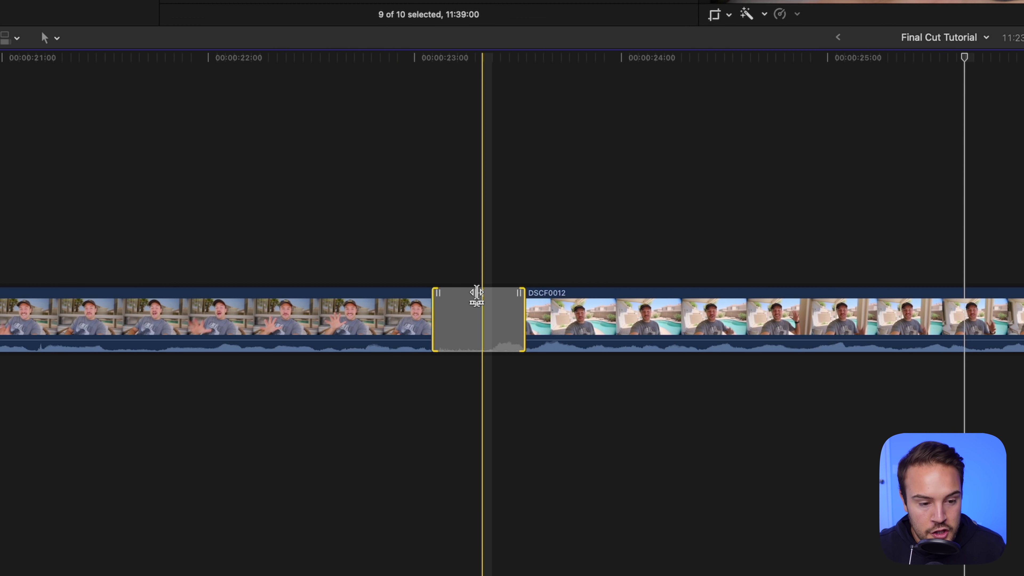
Step: Roll the Circle transition earlier and cut out DSCF0012's opening stretch up to about 00:00:23
{"action": "left_click_drag", "start_coordinate": [476, 296], "coordinate": [254, 296]}
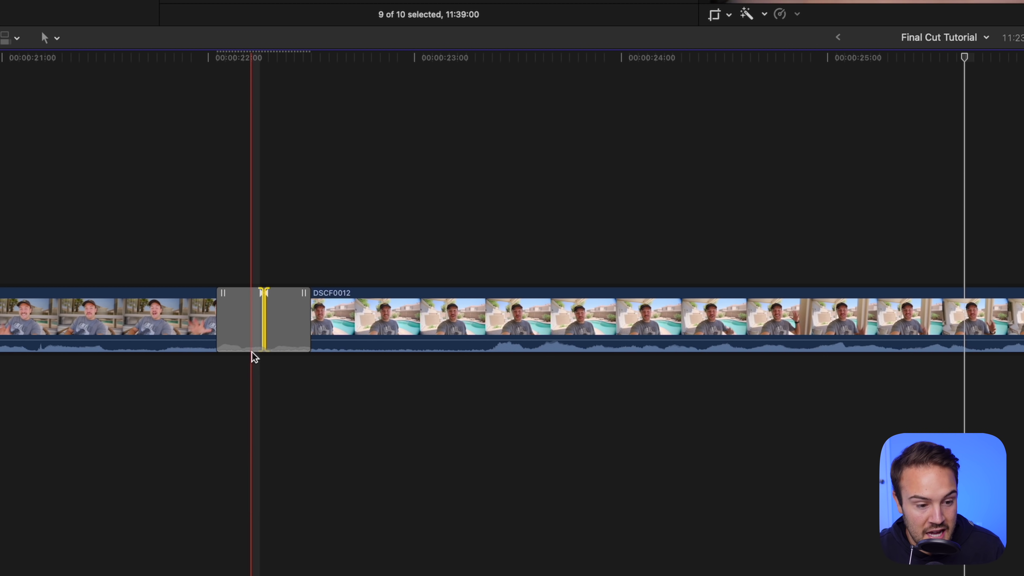
{"action": "left_click_drag", "start_coordinate": [262, 297], "coordinate": [145, 297]}
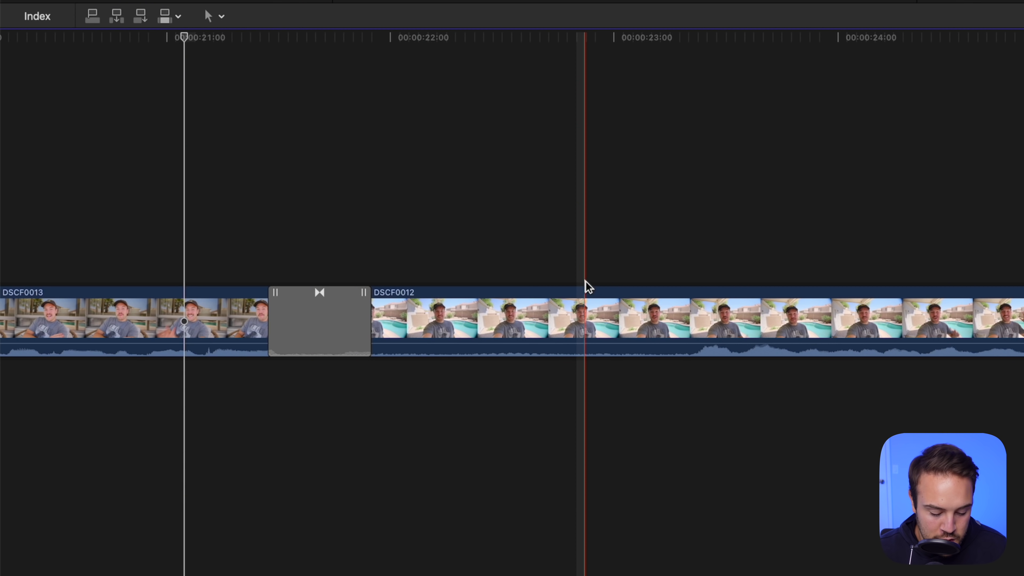
{"action": "key", "text": "b"}
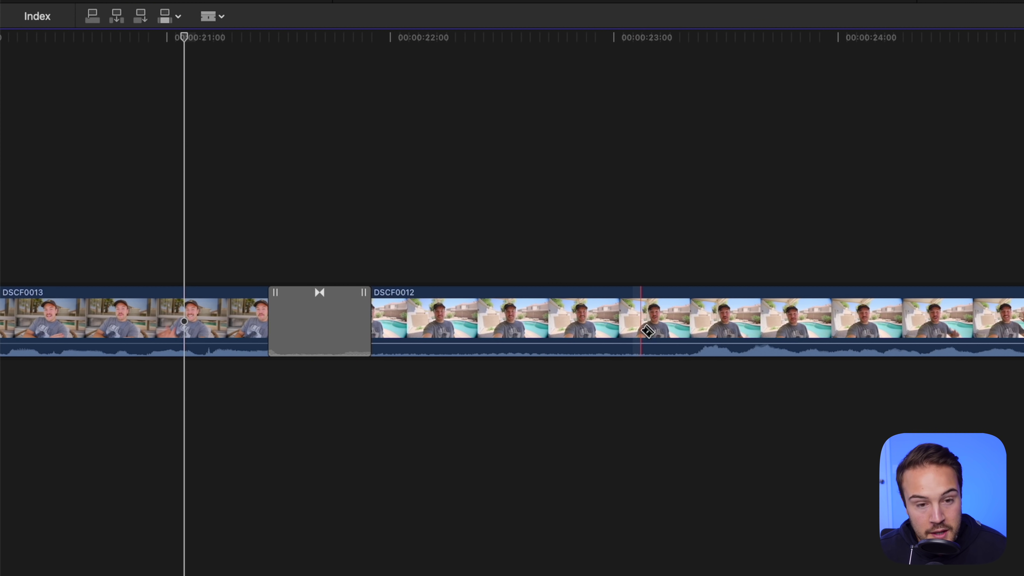
{"action": "left_click", "coordinate": [670, 326]}
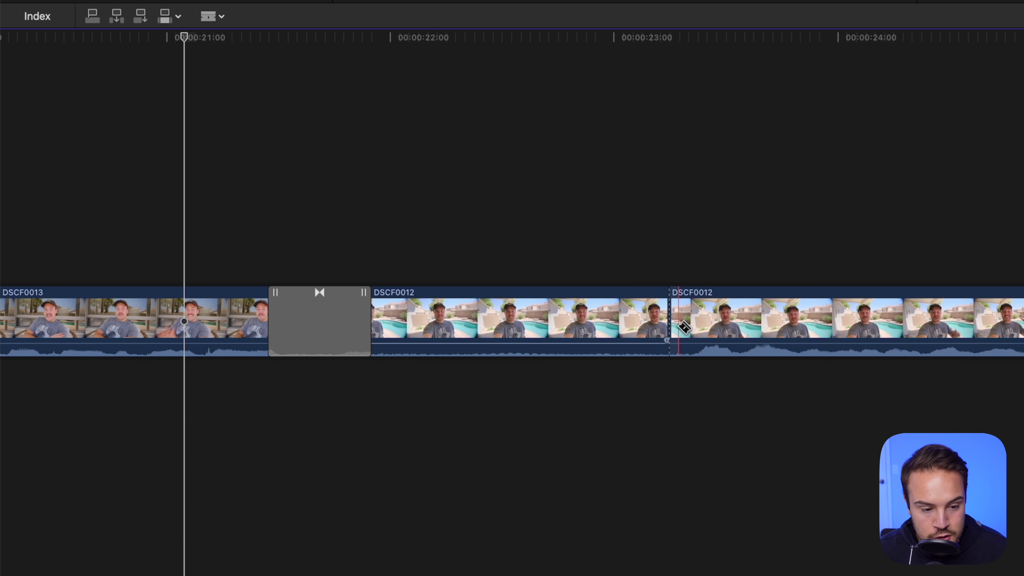
{"action": "key", "text": "a"}
{"action": "left_click", "coordinate": [595, 324]}
{"action": "key", "text": "Delete"}
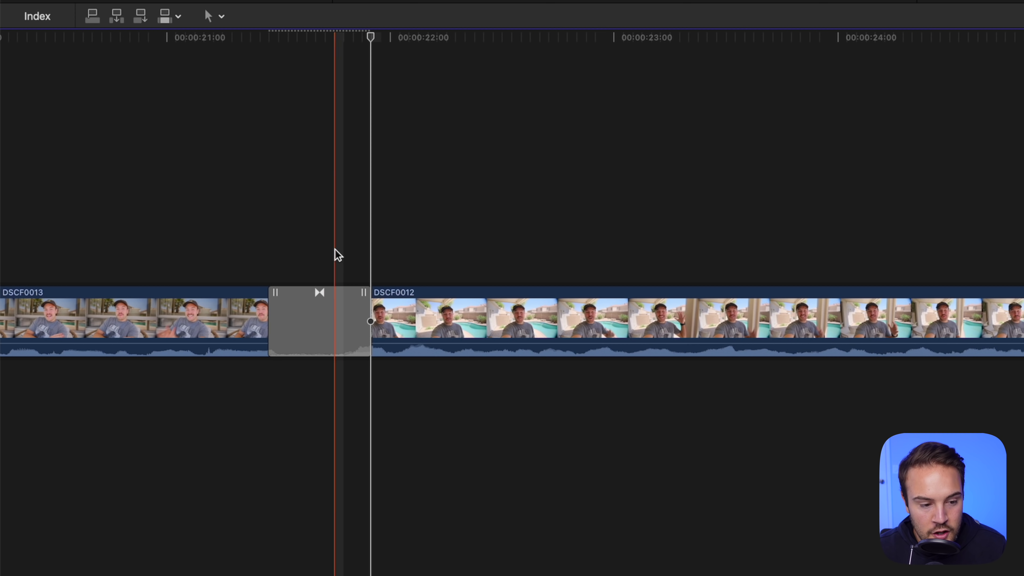
{"action": "left_click", "coordinate": [781, 318]}
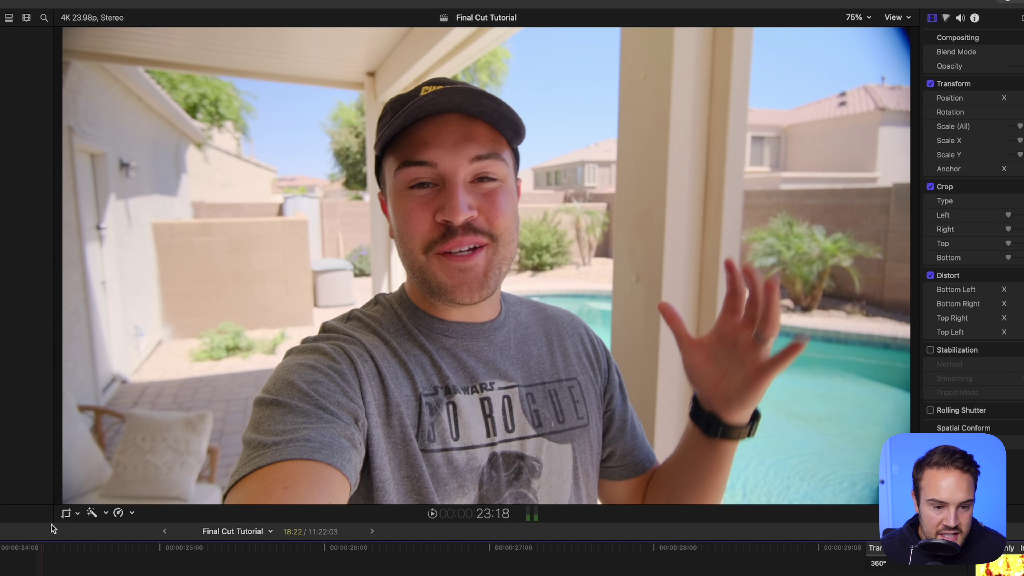
Step: Crop DSCF0012 inward from its corners for a tighter framing of the presenter
{"action": "left_click", "coordinate": [66, 514]}
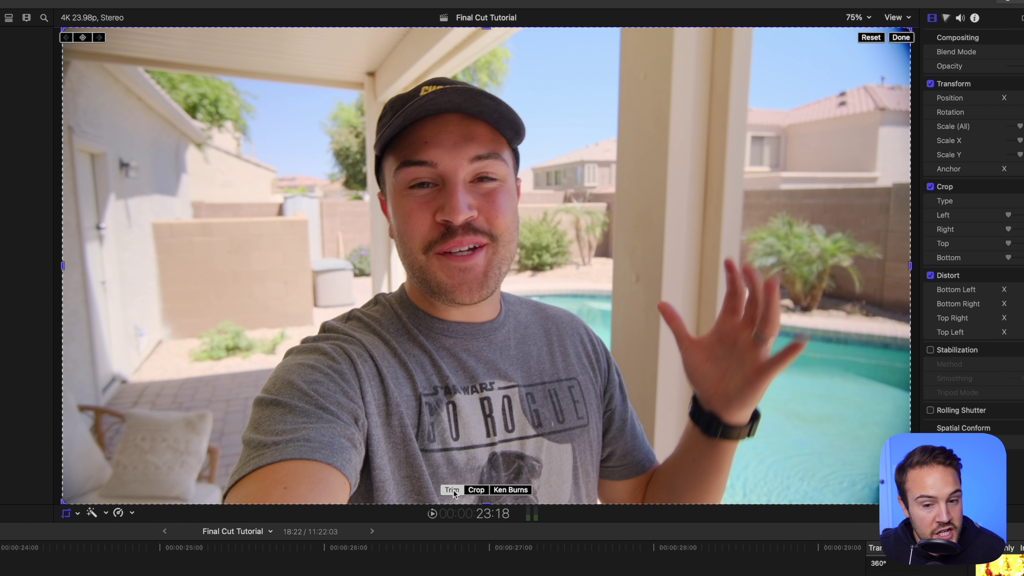
{"action": "left_click", "coordinate": [476, 489]}
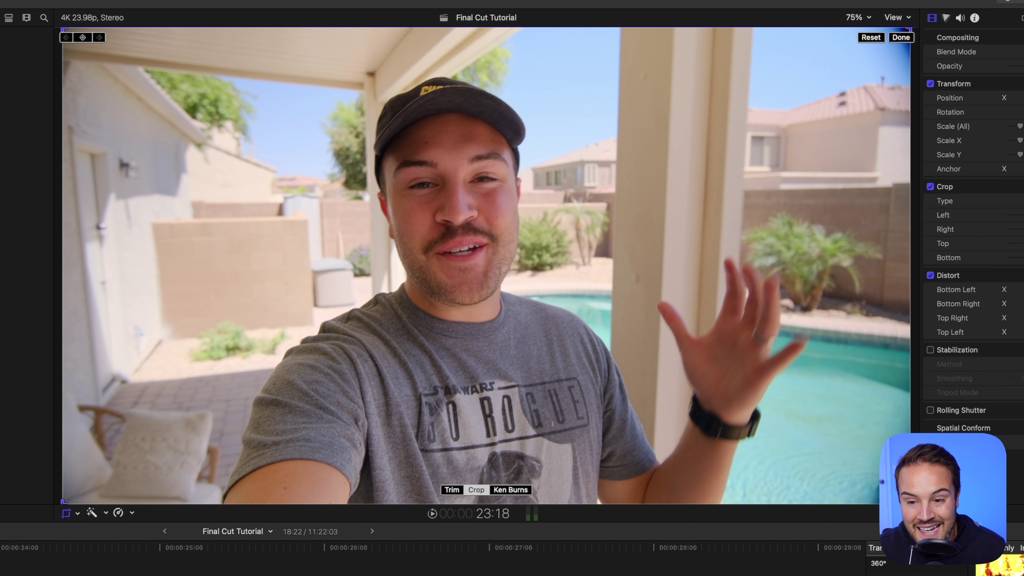
{"action": "left_click_drag", "start_coordinate": [891, 488], "coordinate": [847, 465]}
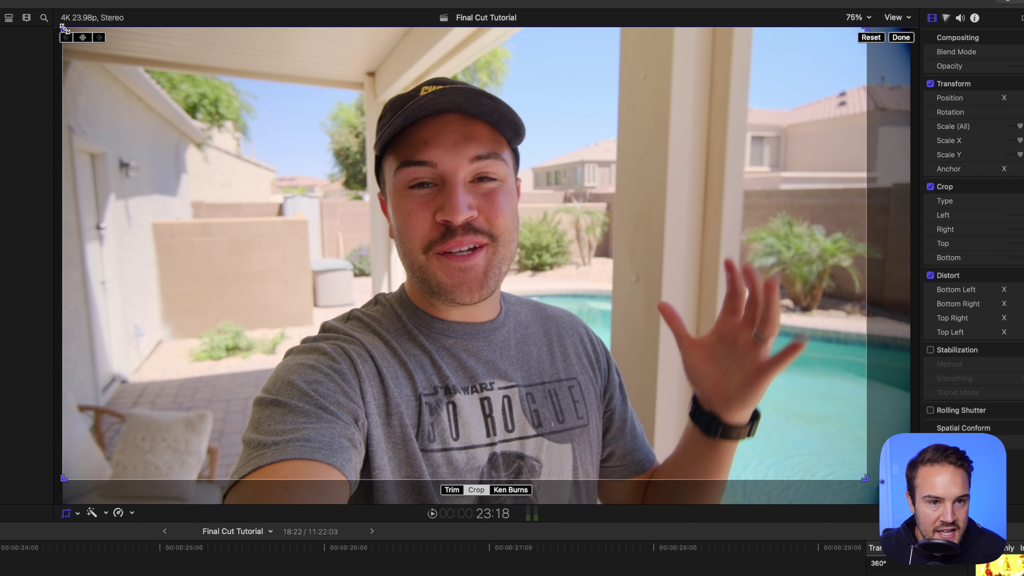
{"action": "left_click_drag", "start_coordinate": [65, 29], "coordinate": [157, 79]}
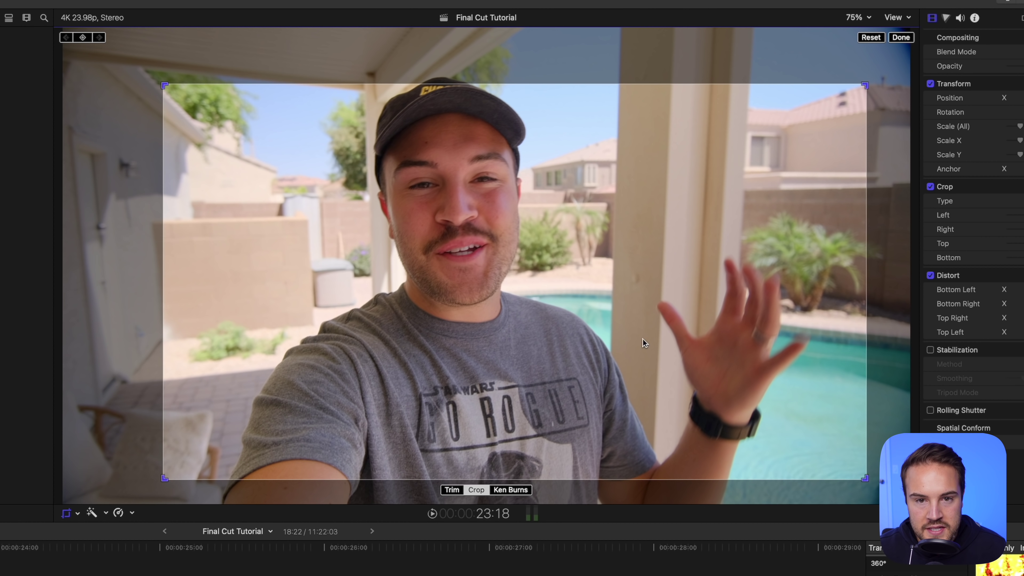
{"action": "left_click_drag", "start_coordinate": [642, 339], "coordinate": [607, 324]}
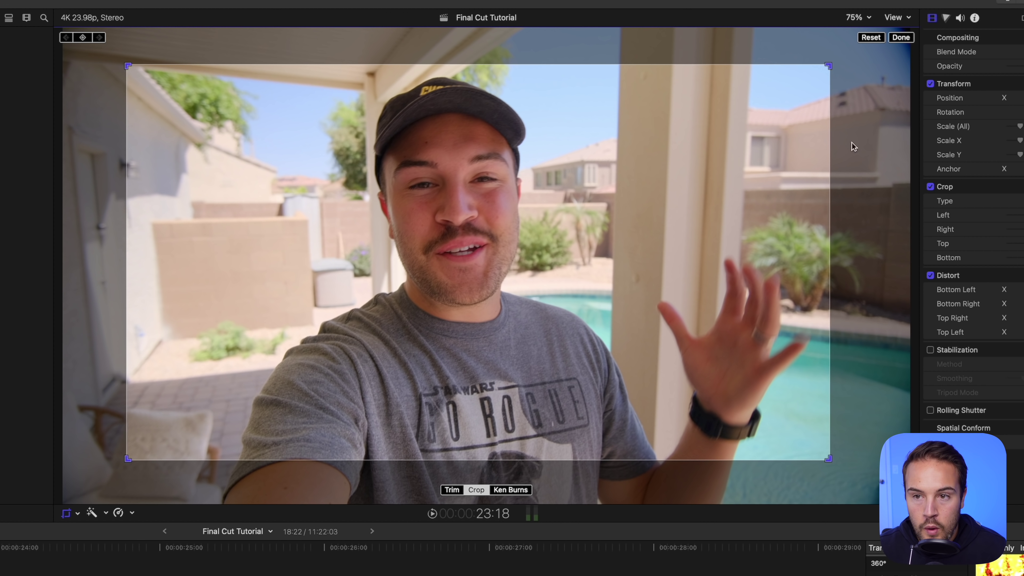
{"action": "left_click", "coordinate": [900, 37]}
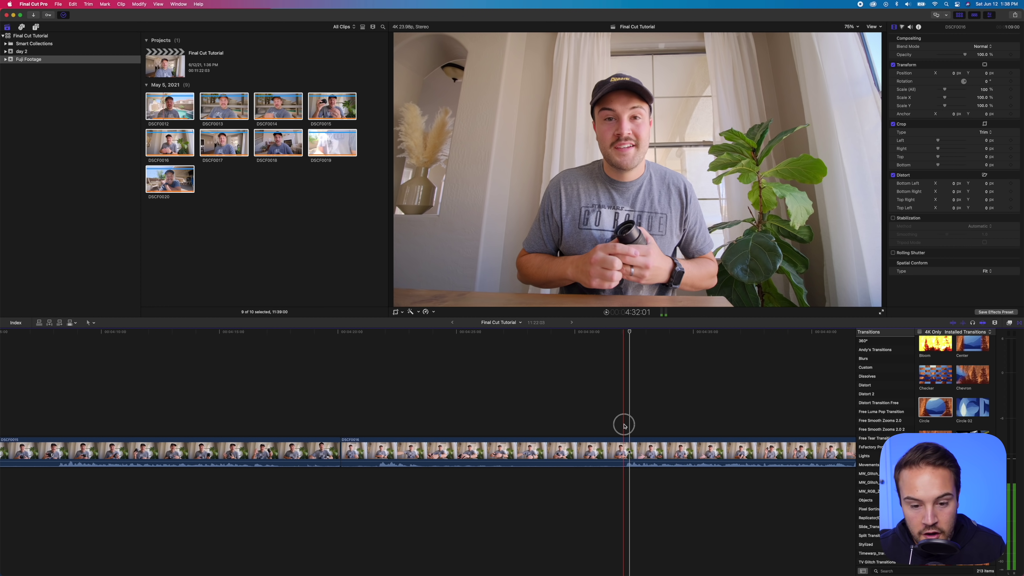
Step: Select the indoor talking clip and raise its volume to 5 dB
{"action": "left_click", "coordinate": [622, 425]}
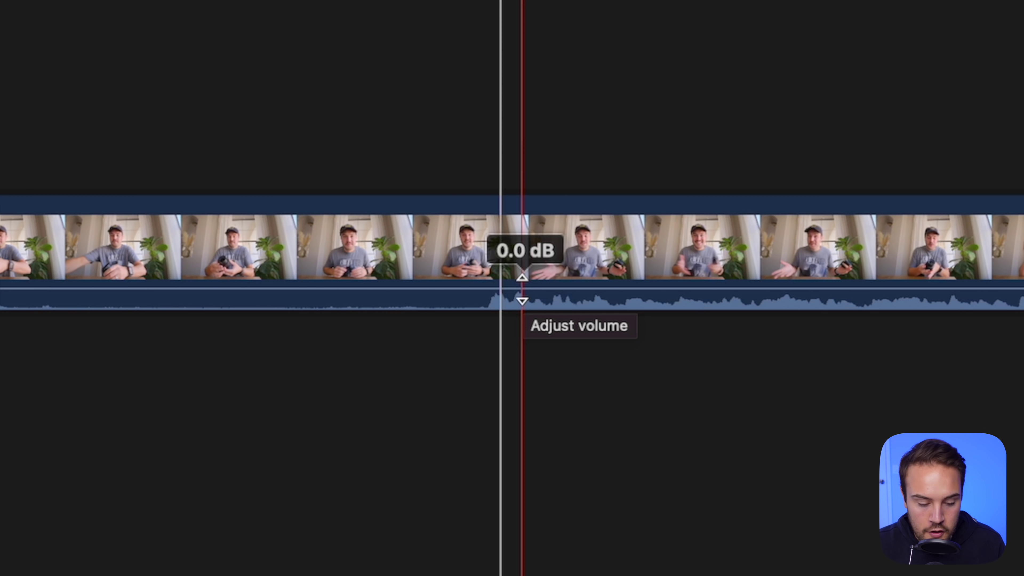
{"action": "left_click", "coordinate": [522, 289]}
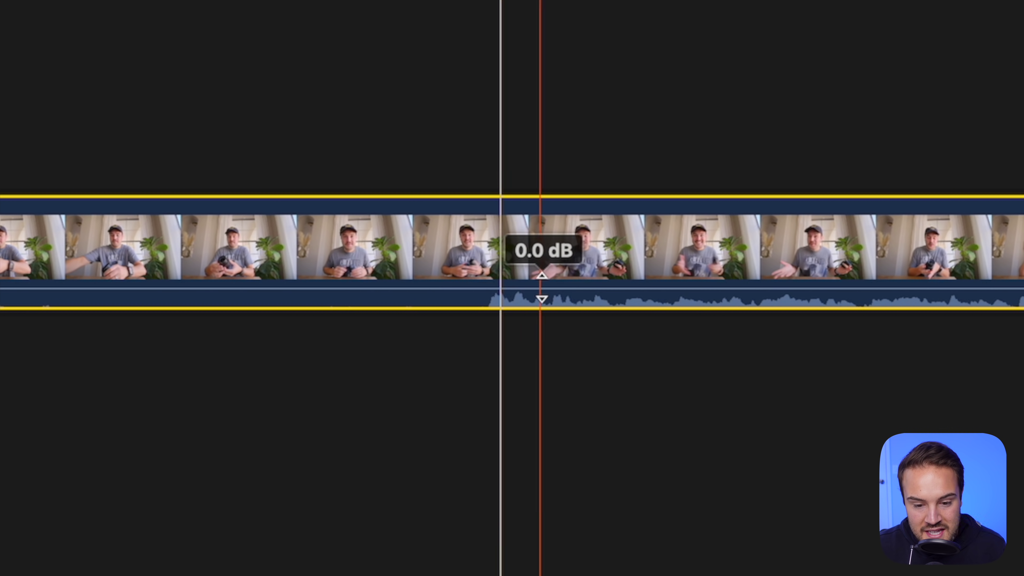
{"action": "left_click", "coordinate": [521, 288]}
{"action": "left_click_drag", "start_coordinate": [521, 288], "coordinate": [521, 286]}
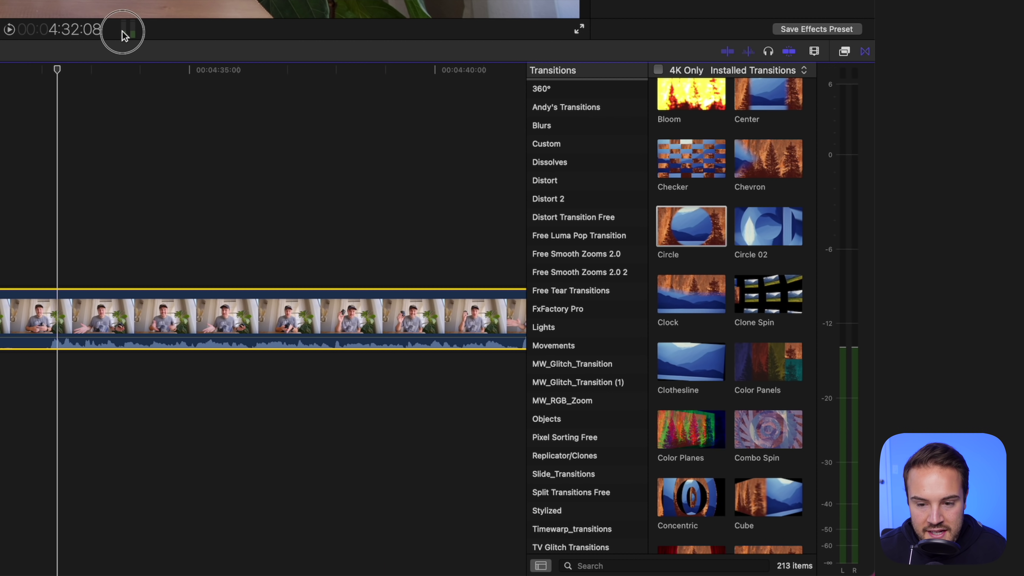
Step: Play it back with enlarged audio meters and push the volume up to 6 dB
{"action": "left_click", "coordinate": [123, 31]}
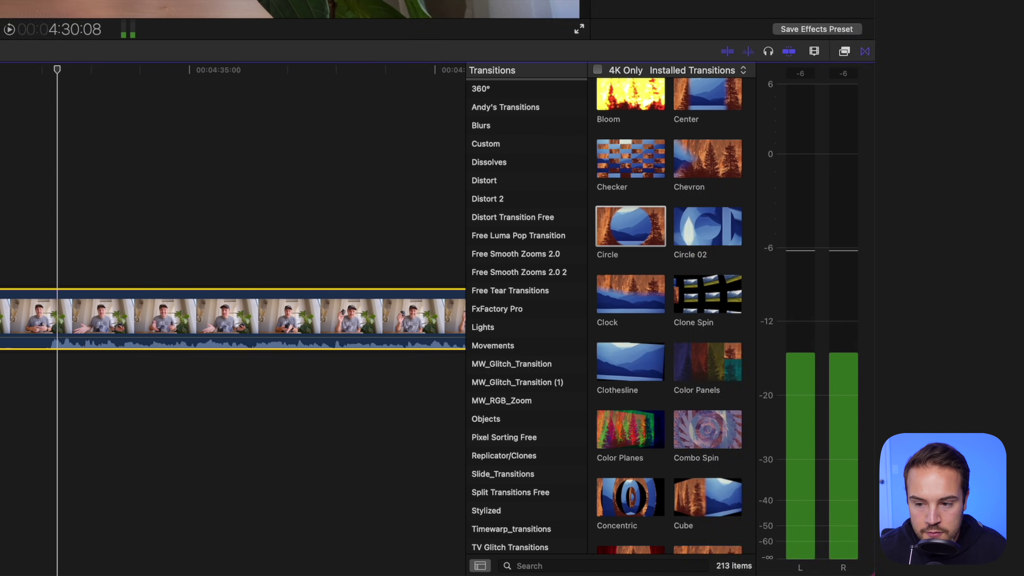
{"action": "key", "text": "space"}
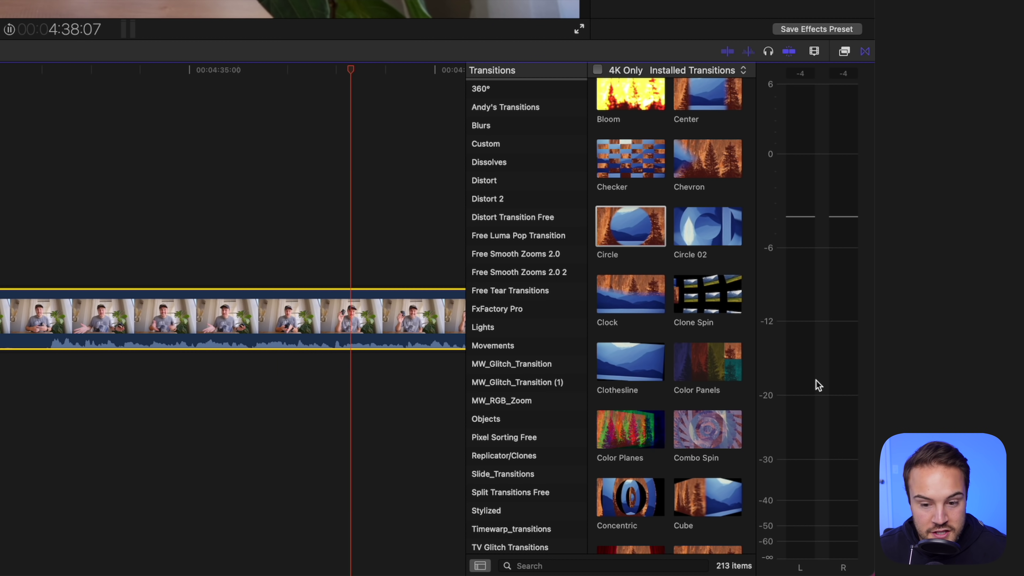
{"action": "left_click", "coordinate": [158, 348]}
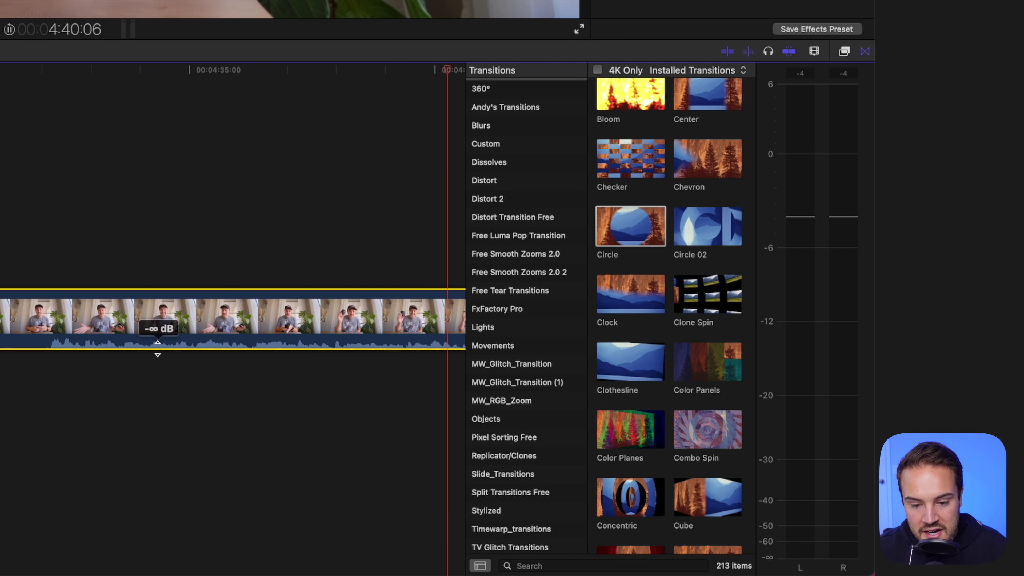
{"action": "left_click_drag", "start_coordinate": [158, 344], "coordinate": [166, 333]}
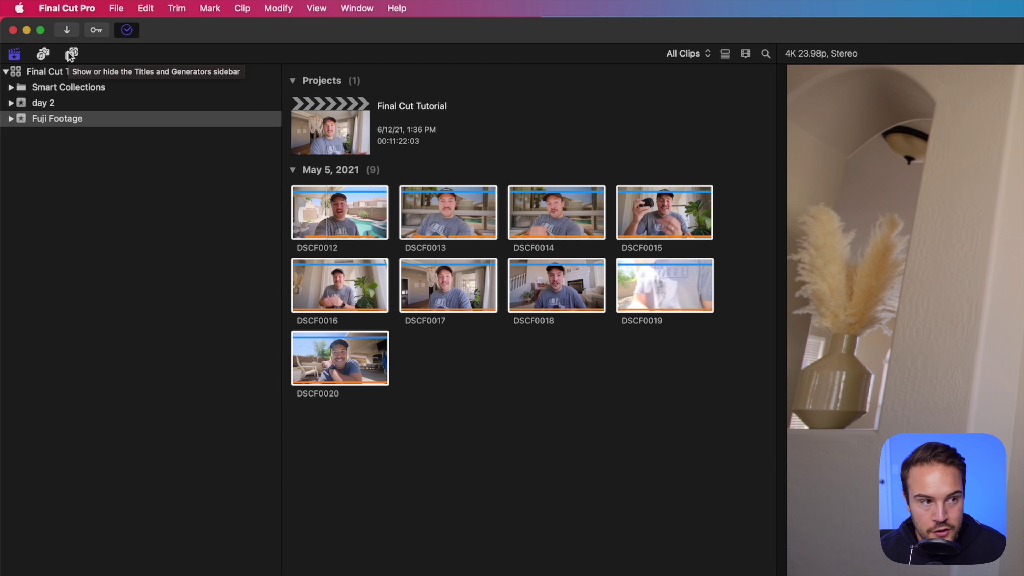
Step: Add a Custom generator clip above the indoor clip from the generators list
{"action": "left_click", "coordinate": [70, 55]}
{"action": "left_click", "coordinate": [47, 71]}
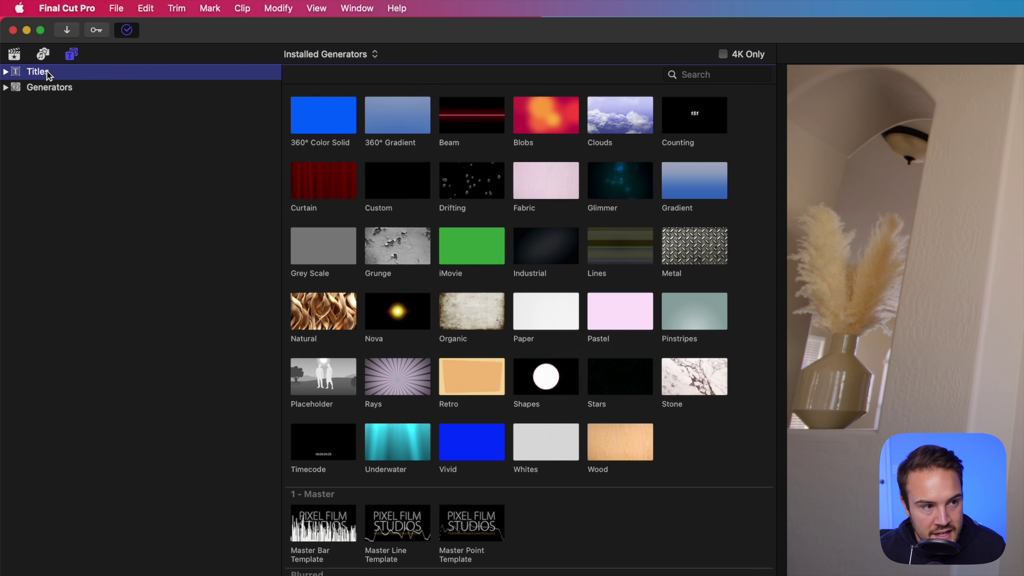
{"action": "left_click", "coordinate": [51, 87]}
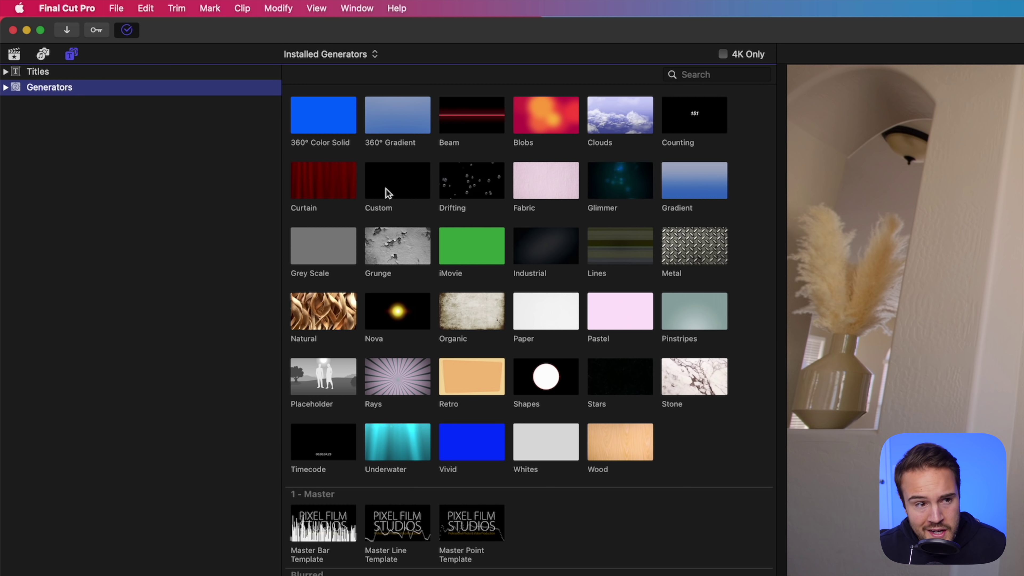
{"action": "left_click_drag", "start_coordinate": [386, 186], "coordinate": [784, 575]}
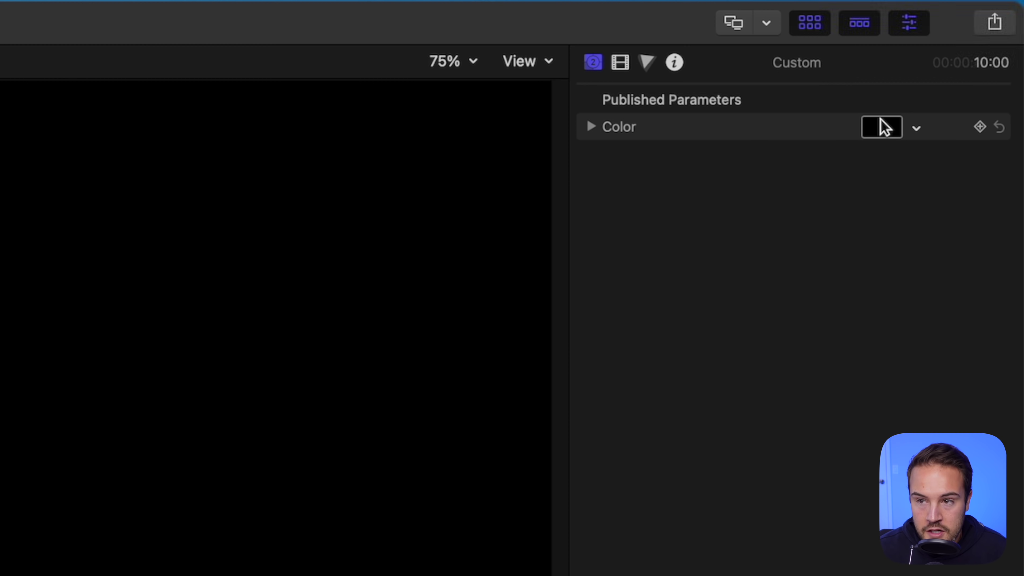
Step: Set the Custom generator's colour to pure white using the colour wheel
{"action": "left_click", "coordinate": [882, 127]}
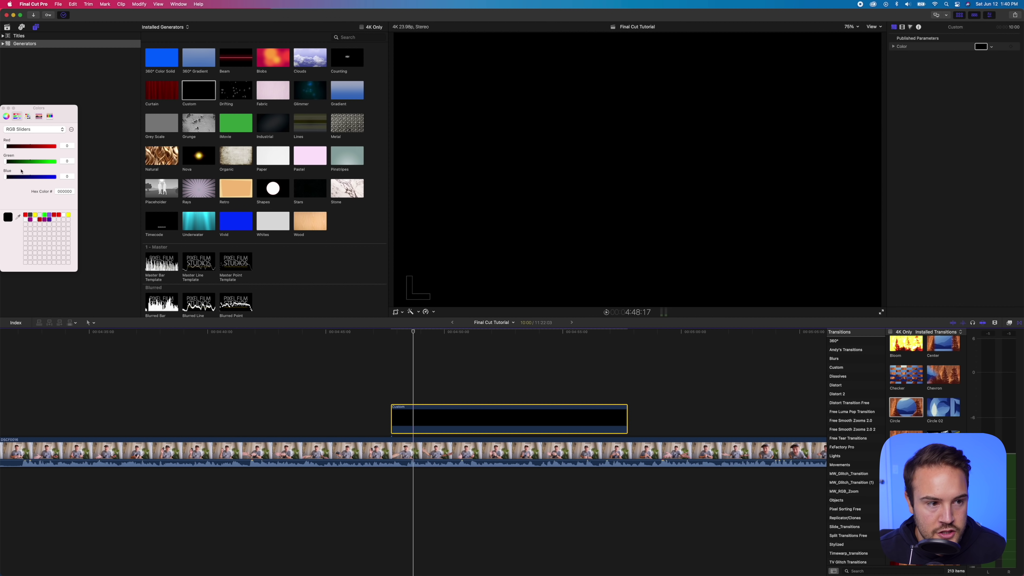
{"action": "left_click", "coordinate": [6, 117]}
{"action": "left_click_drag", "start_coordinate": [34, 256], "coordinate": [6, 255]}
{"action": "left_click", "coordinate": [5, 121]}
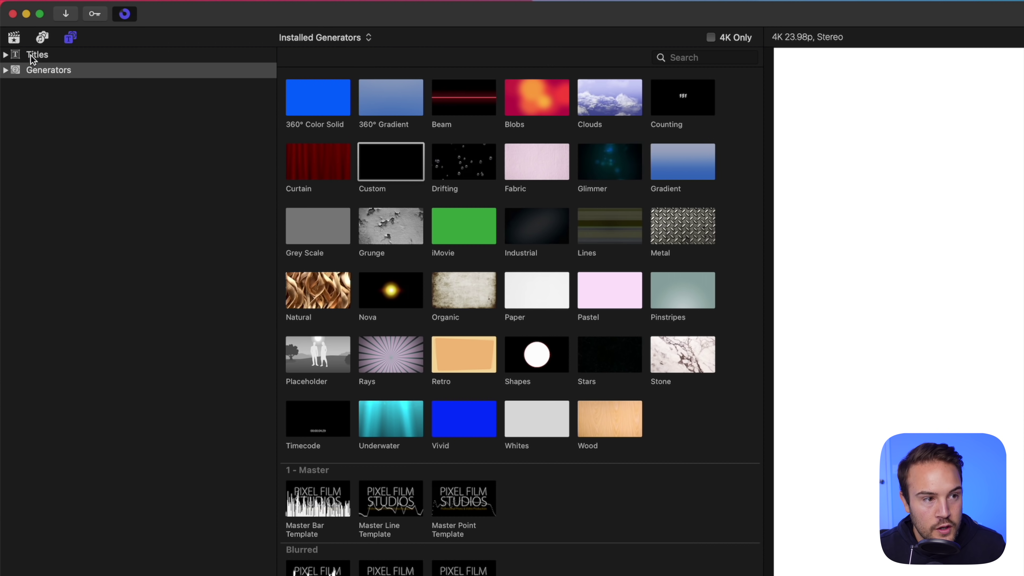
Step: Preview the Dramatic title and place it above the white background clip
{"action": "left_click", "coordinate": [29, 37]}
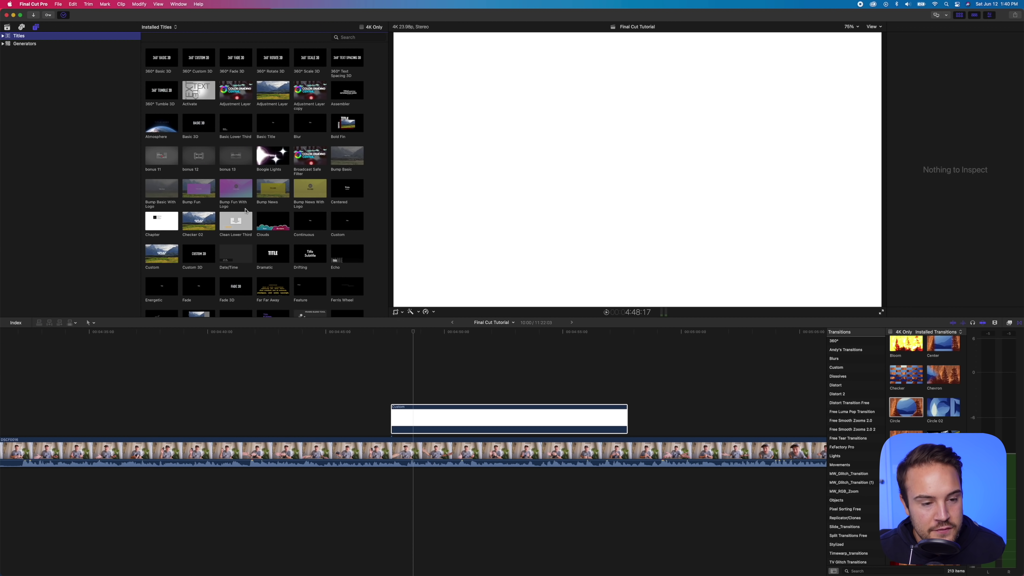
{"action": "scroll", "coordinate": [478, 393], "scroll_direction": "down", "scroll_amount": 3}
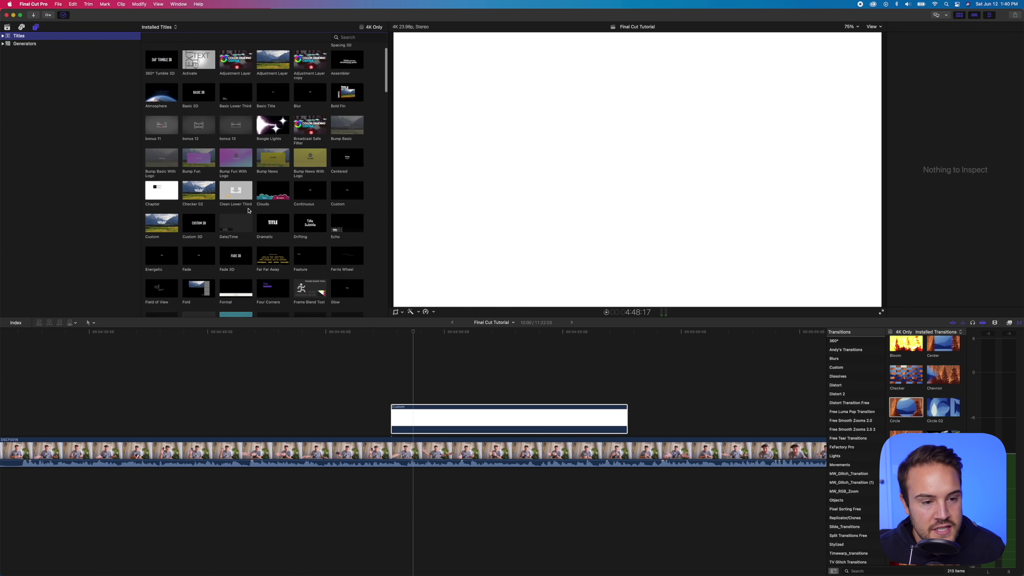
{"action": "left_click", "coordinate": [258, 224]}
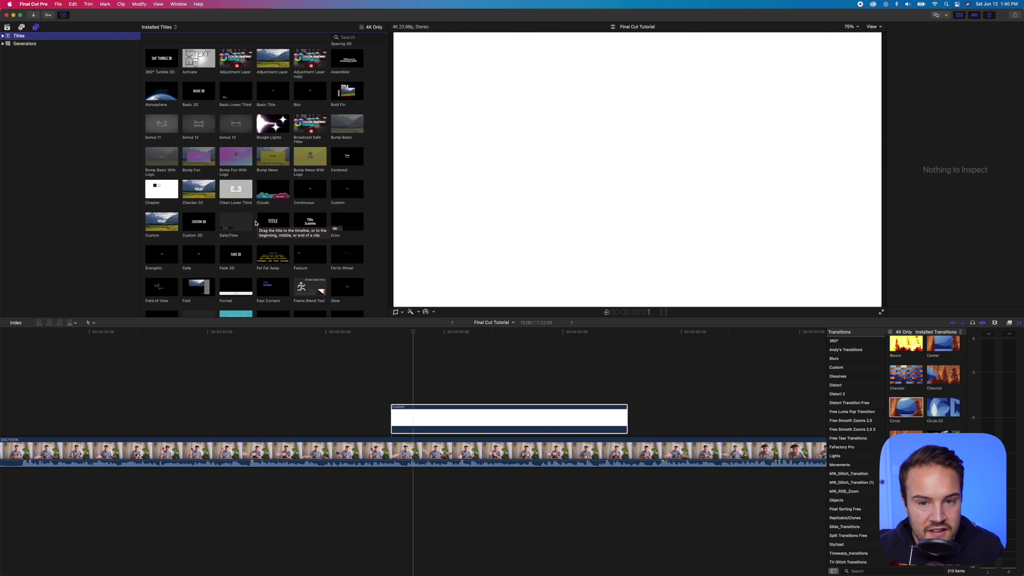
{"action": "left_click", "coordinate": [258, 224]}
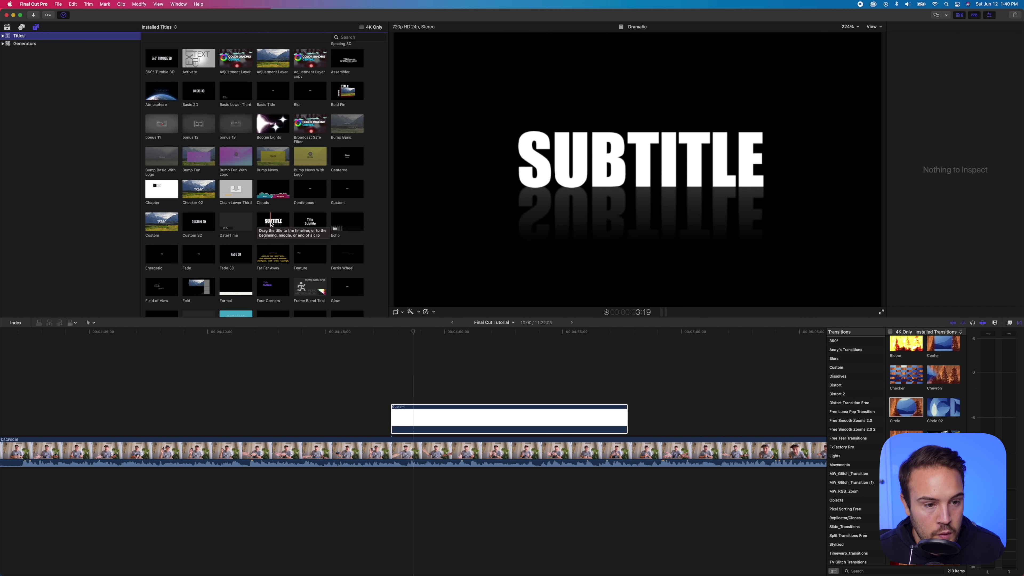
{"action": "left_click_drag", "start_coordinate": [258, 223], "coordinate": [393, 384]}
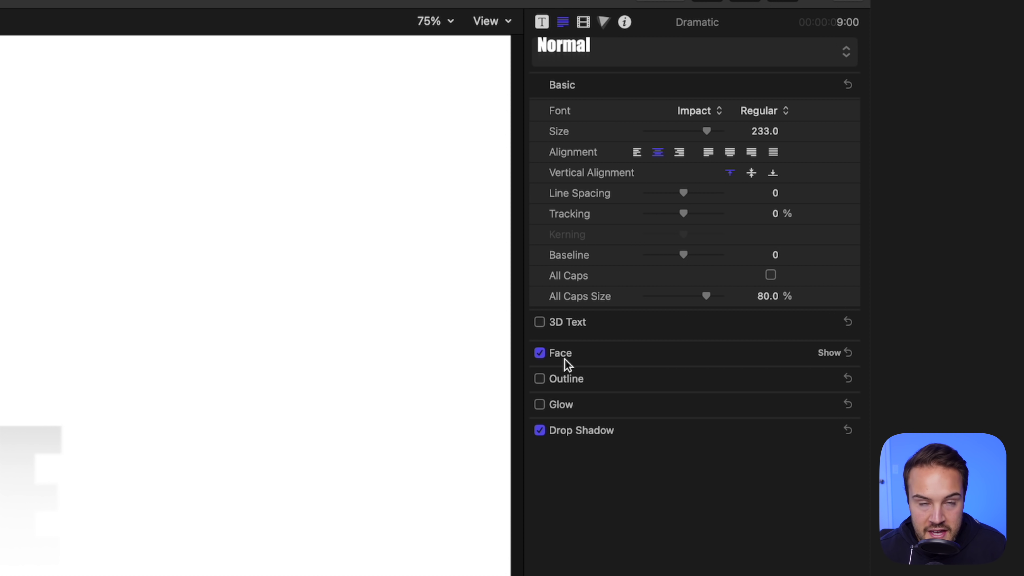
Step: Make the title's face colour saturated blue and change its text to 'Think Media'
{"action": "left_click", "coordinate": [830, 354]}
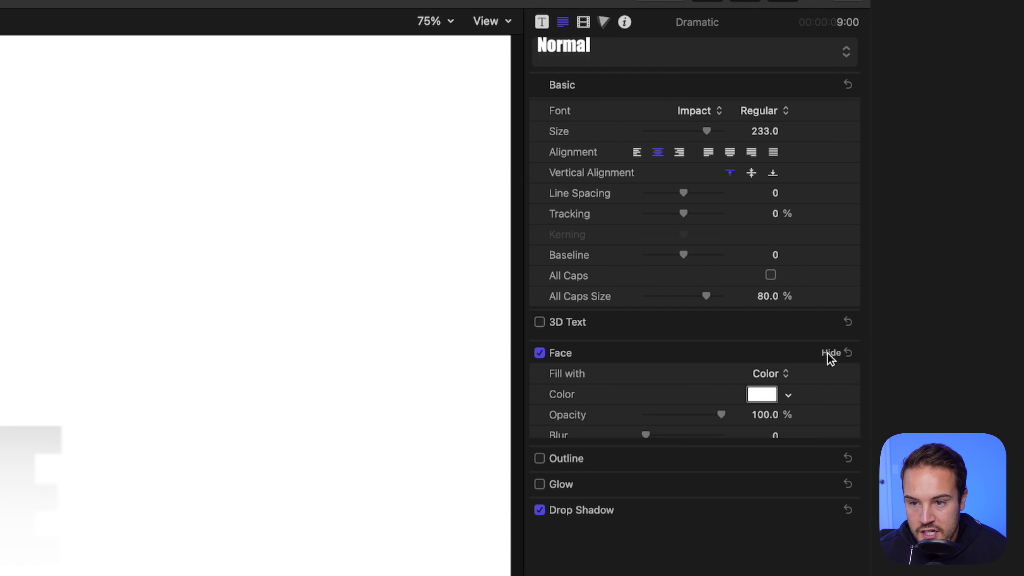
{"action": "left_click", "coordinate": [753, 395]}
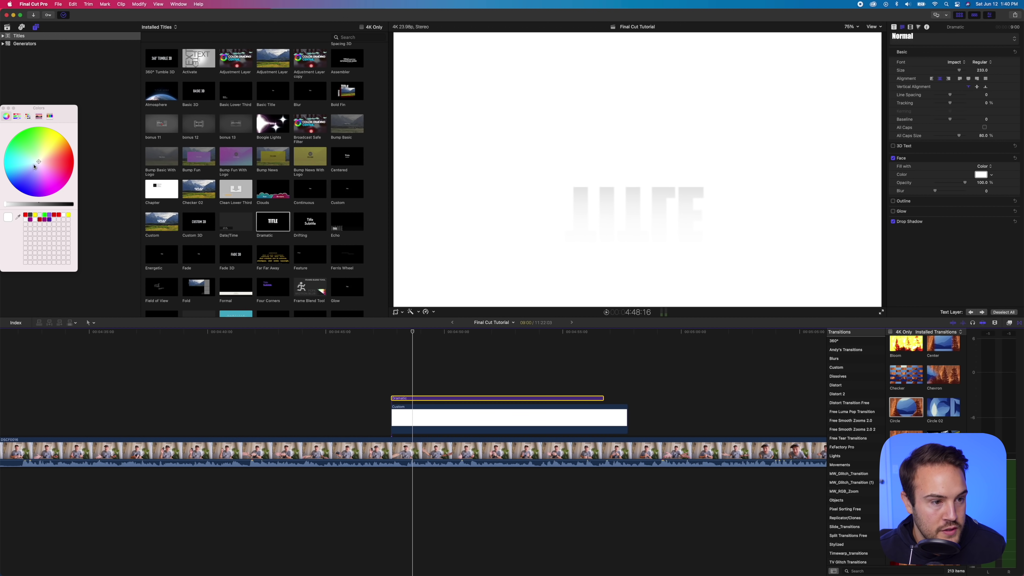
{"action": "left_click_drag", "start_coordinate": [35, 167], "coordinate": [26, 213]}
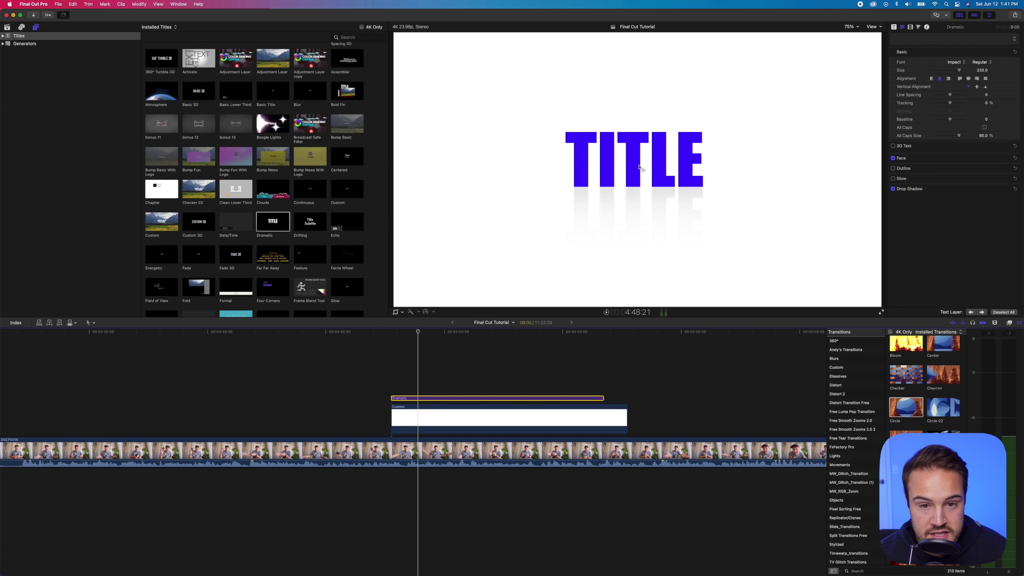
{"action": "double_click", "coordinate": [640, 168]}
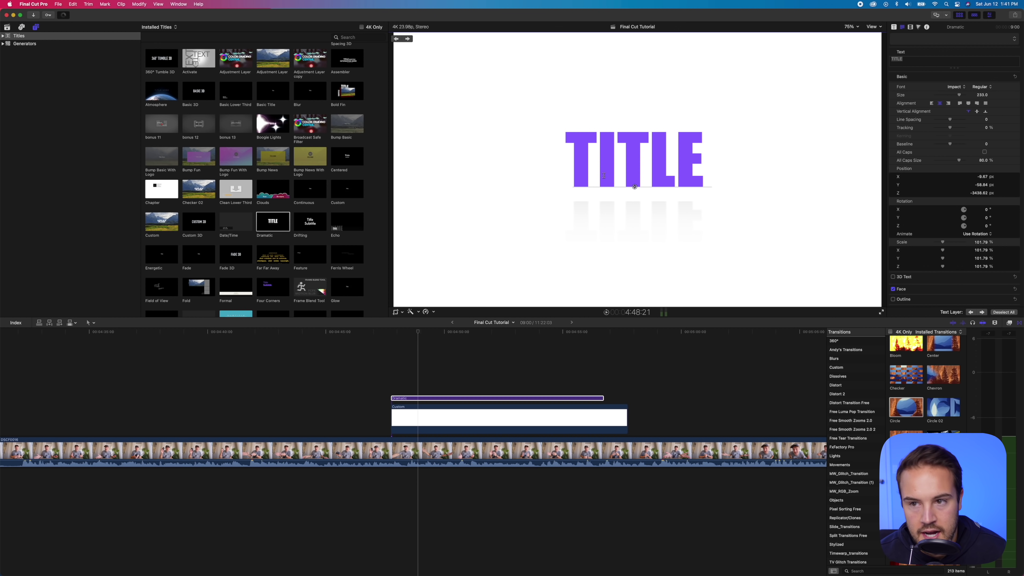
{"action": "left_click", "coordinate": [911, 60]}
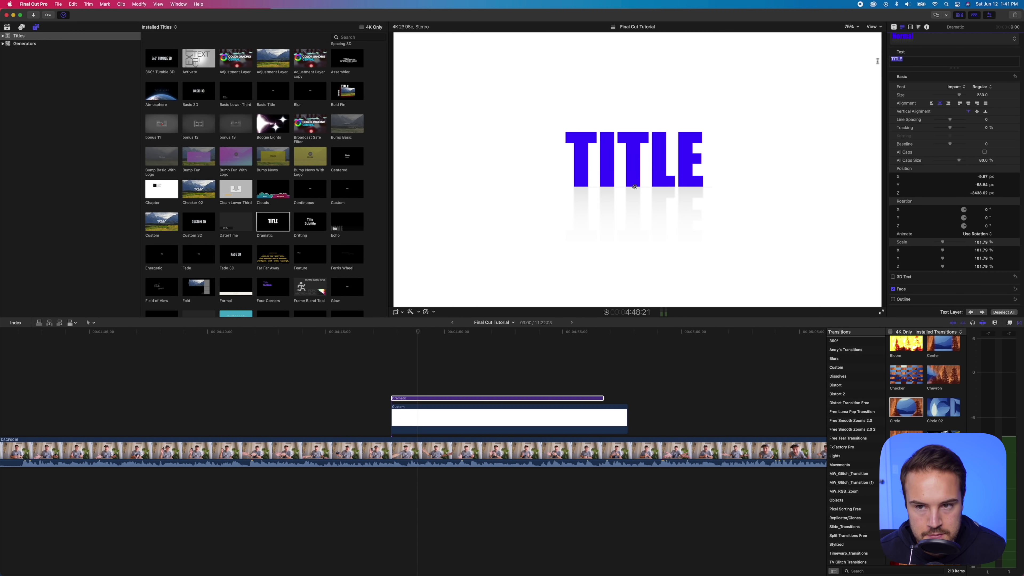
{"action": "type", "text": "Think Media"}
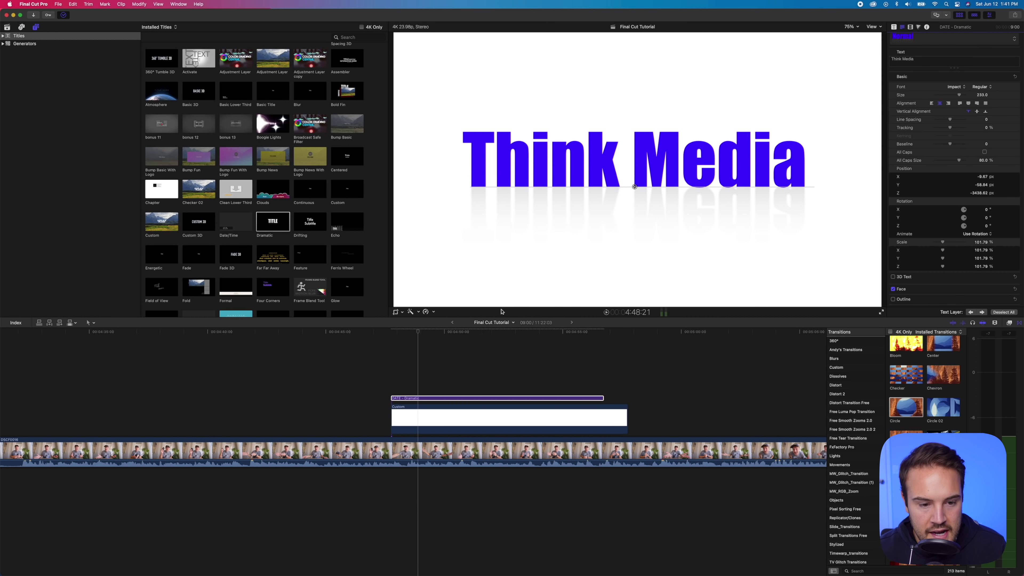
Step: Play the Think Media title from its start, then delete the Dramatic title clip
{"action": "left_click_drag", "start_coordinate": [406, 333], "coordinate": [391, 334]}
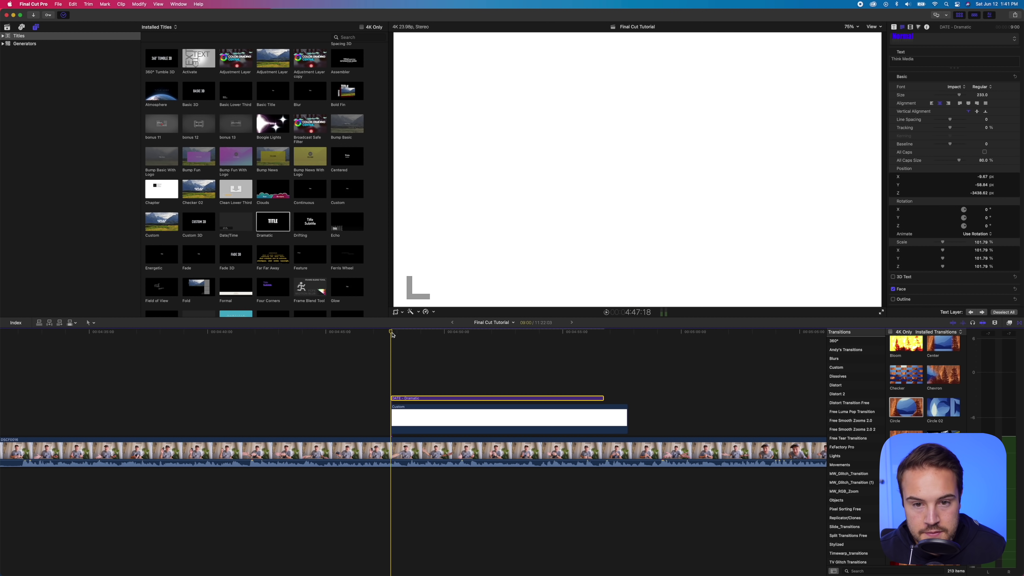
{"action": "key", "text": "space"}
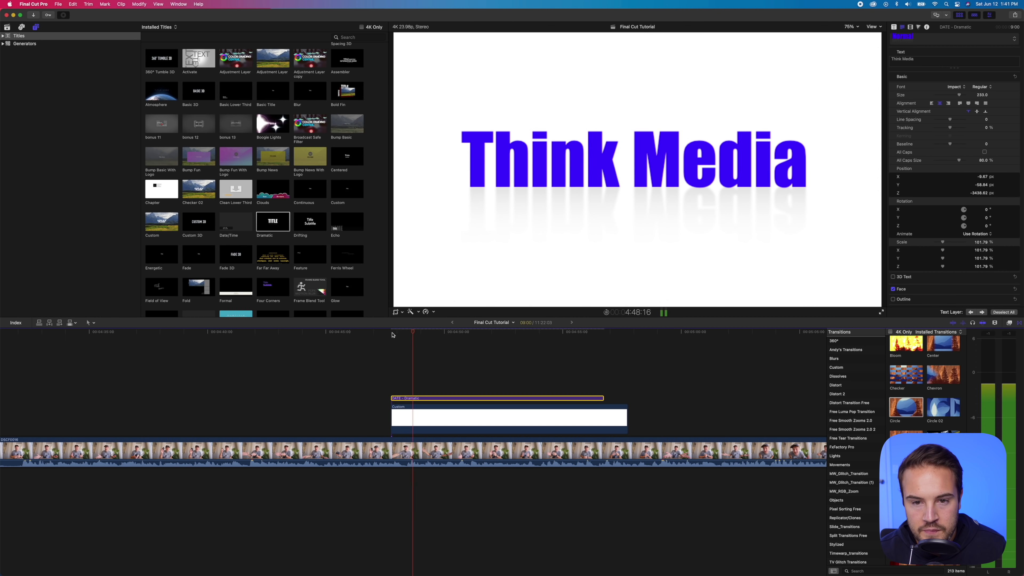
{"action": "key", "text": "Delete"}
Step: Place a Custom title reading THINK MEDIA at the background's start, in Helvetica Neue Black Italic
{"action": "left_click_drag", "start_coordinate": [347, 189], "coordinate": [394, 394]}
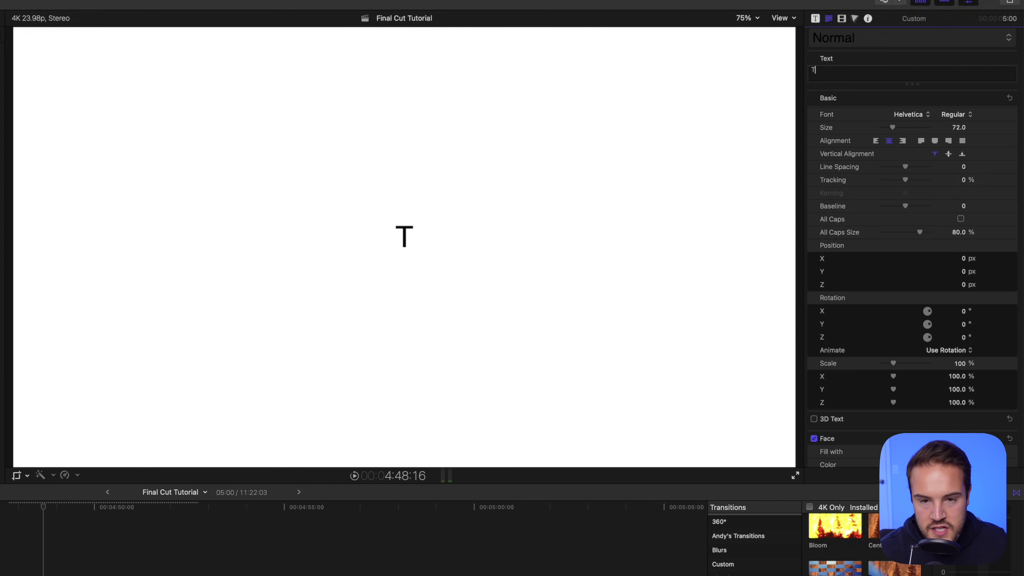
{"action": "type", "text": "K MEDIA"}
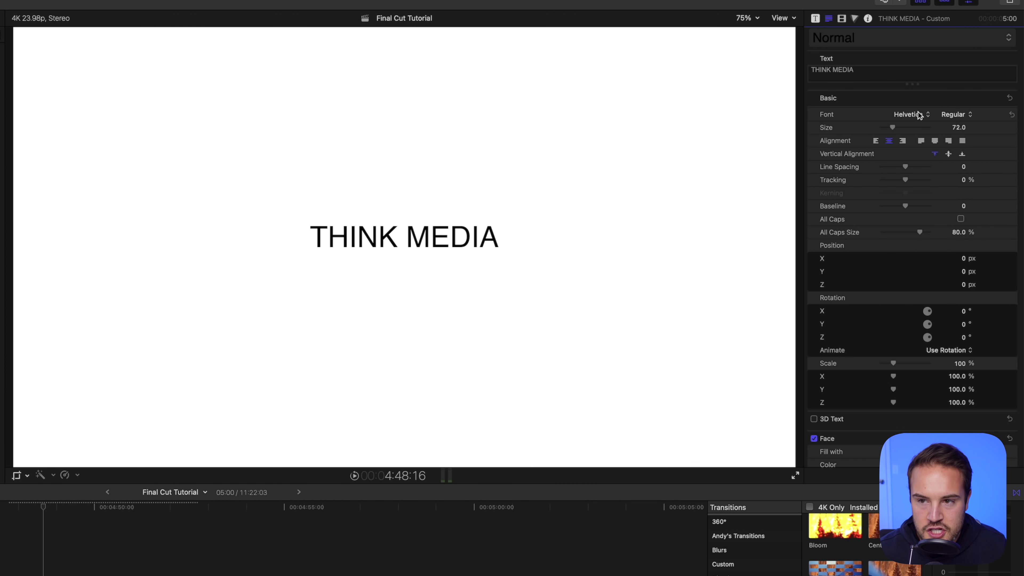
{"action": "left_click", "coordinate": [928, 117]}
{"action": "left_click", "coordinate": [926, 134]}
Step: Reposition the THINK MEDIA title in the frame and enlarge it to size 129
{"action": "left_click_drag", "start_coordinate": [436, 226], "coordinate": [410, 238]}
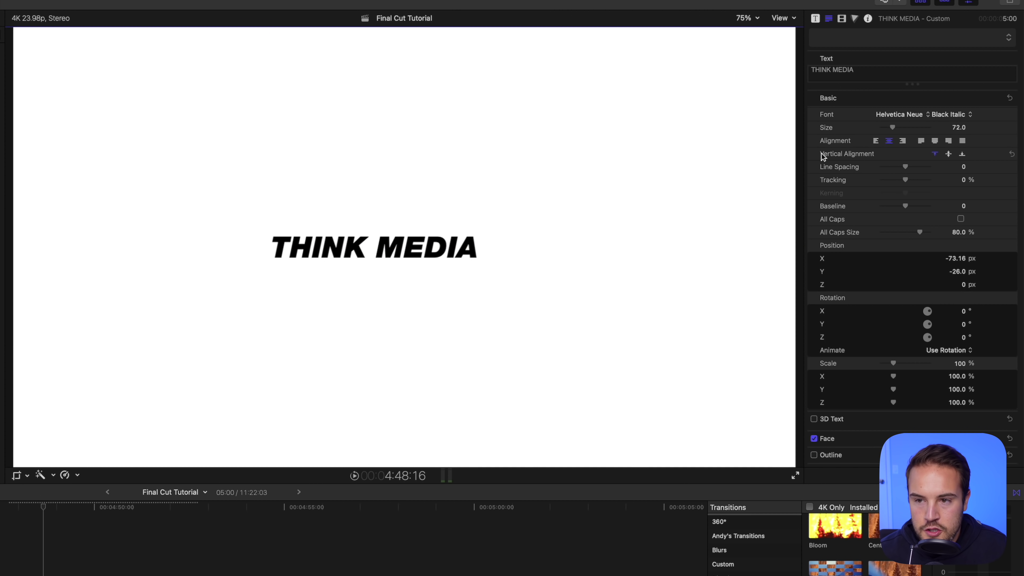
{"action": "left_click_drag", "start_coordinate": [895, 130], "coordinate": [903, 128]}
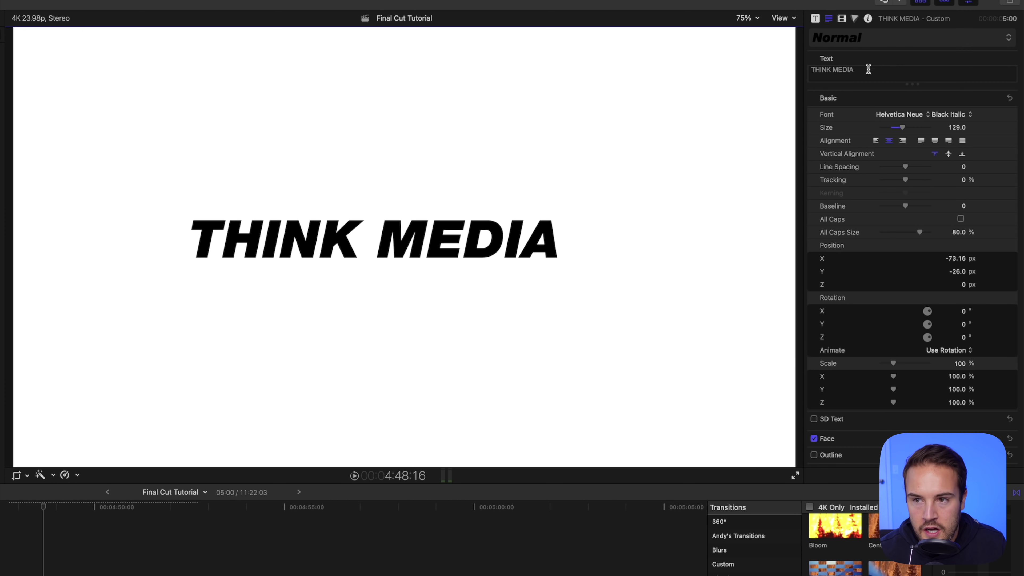
{"action": "key", "text": "shift+z"}
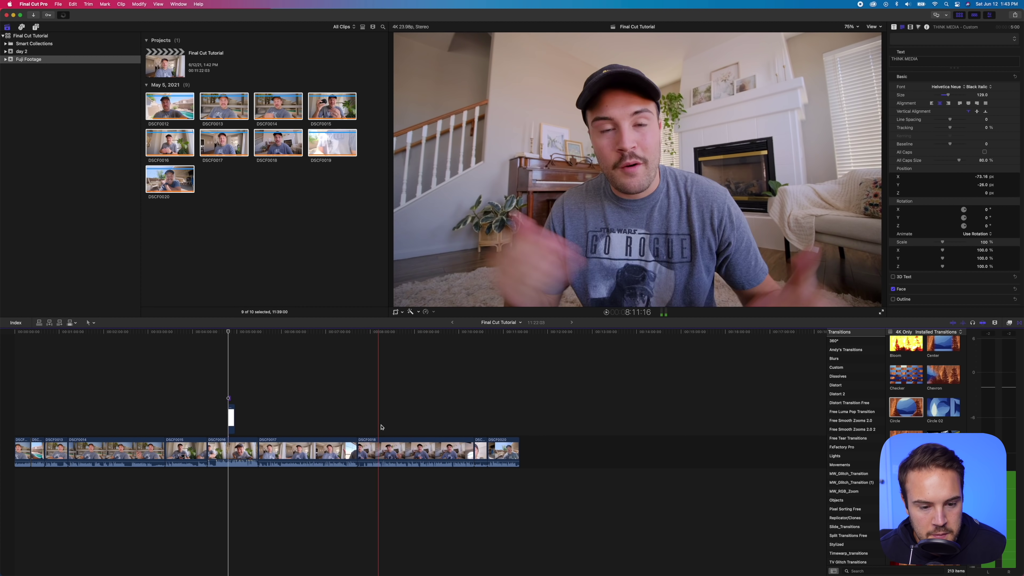
Step: Remove the DSCF0018 clip from the middle of the timeline
{"action": "left_click", "coordinate": [424, 451]}
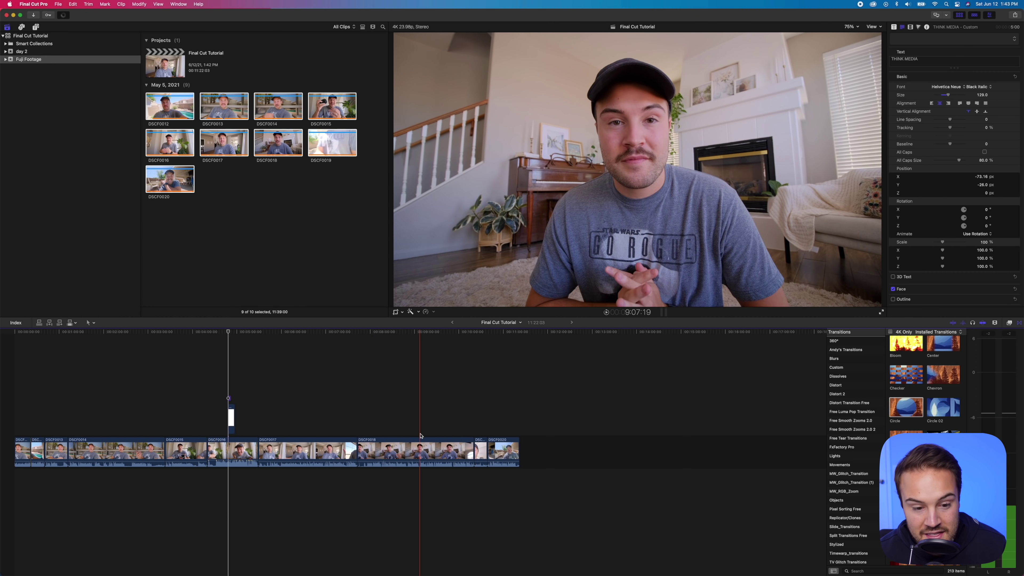
{"action": "key", "text": "Delete"}
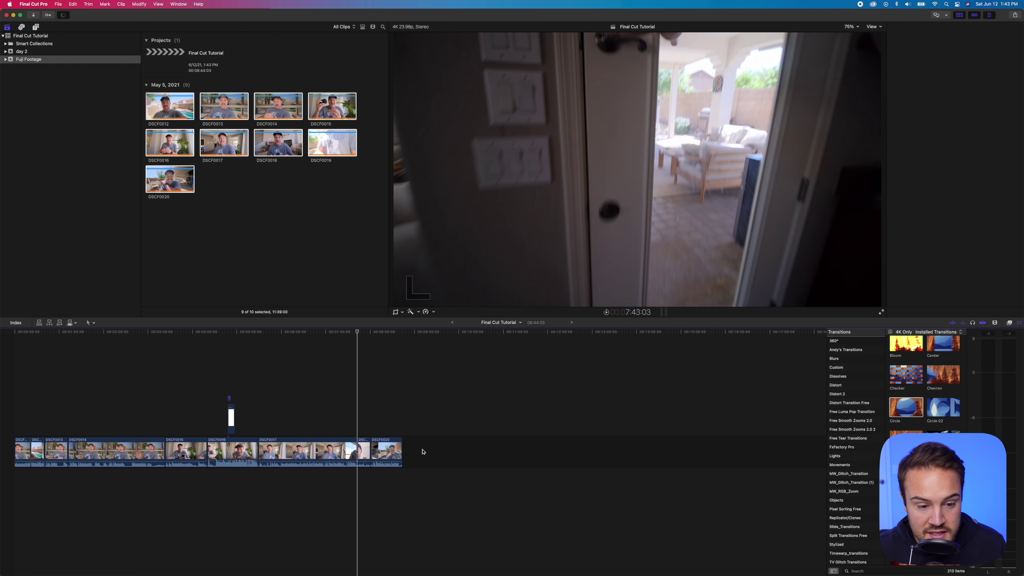
{"action": "left_click", "coordinate": [268, 169]}
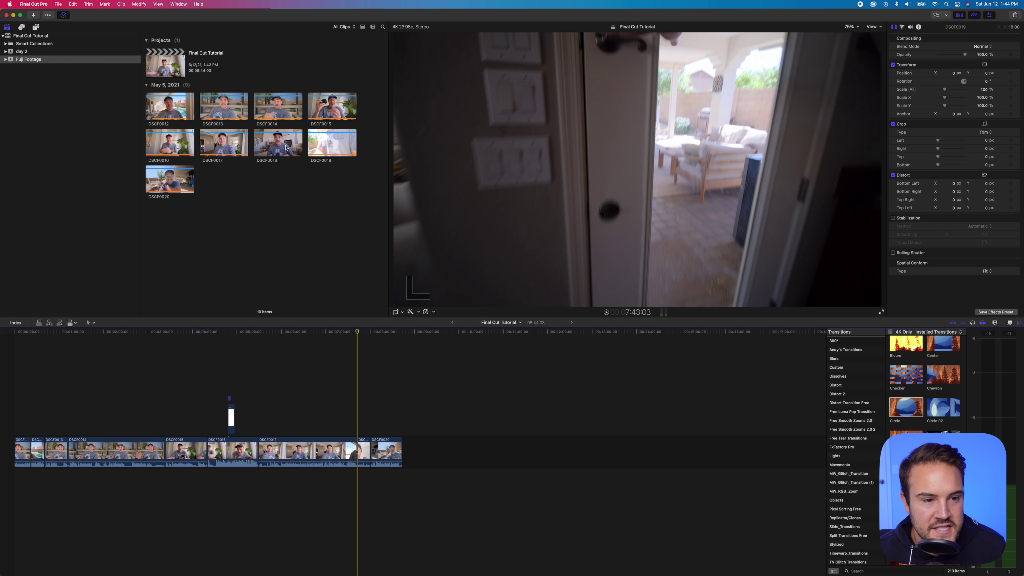
Step: Preview DSCF0018 in the browser and add it to the end after DSCF0020
{"action": "left_click", "coordinate": [286, 148]}
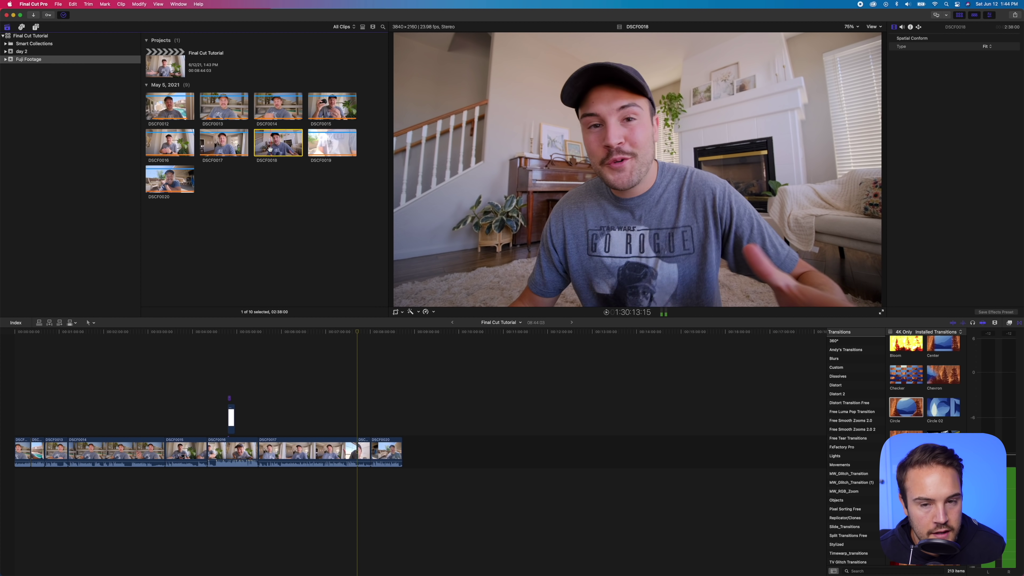
{"action": "key", "text": "space"}
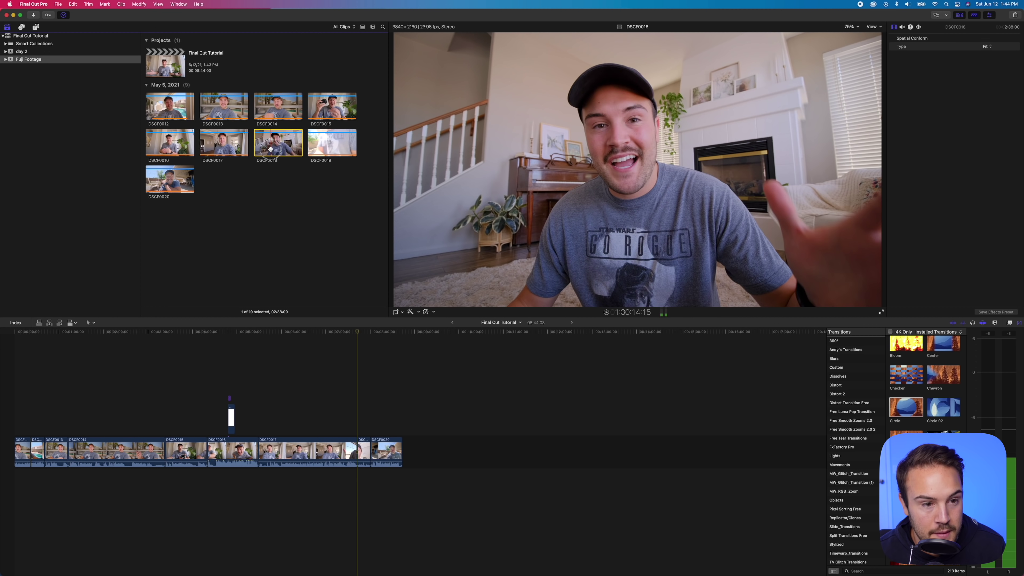
{"action": "left_click", "coordinate": [310, 328]}
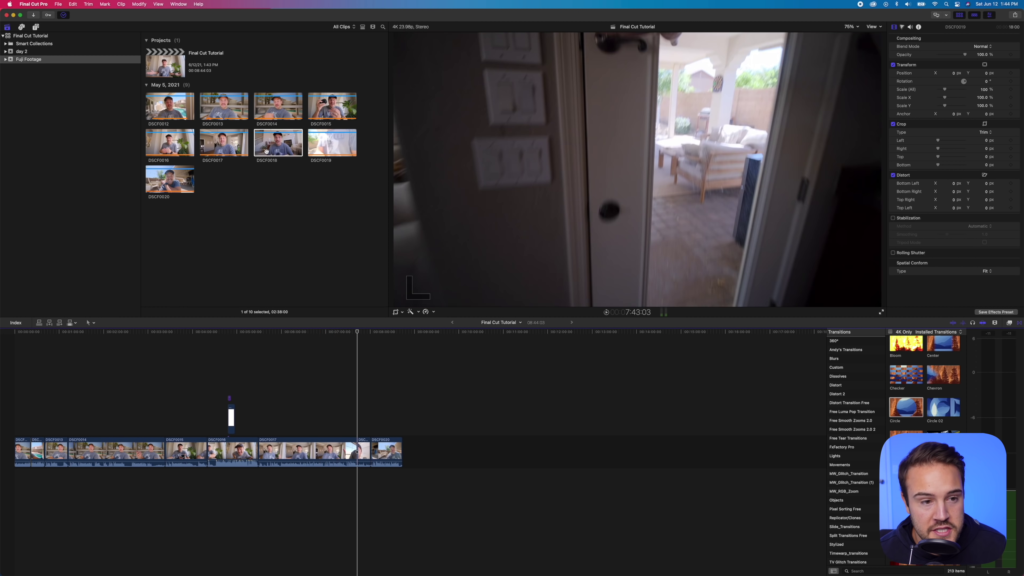
{"action": "left_click", "coordinate": [267, 150]}
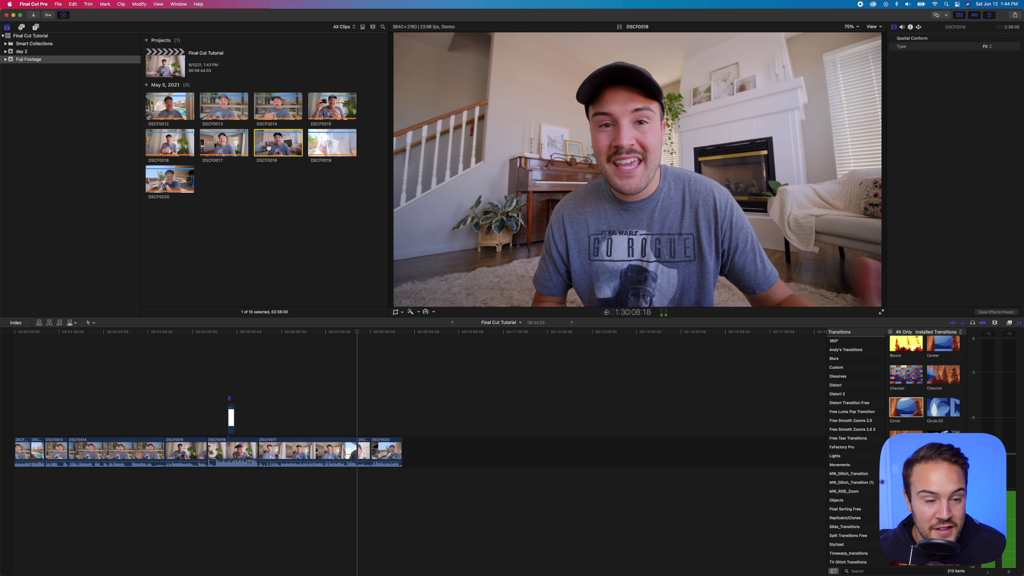
{"action": "left_click_drag", "start_coordinate": [268, 149], "coordinate": [441, 465]}
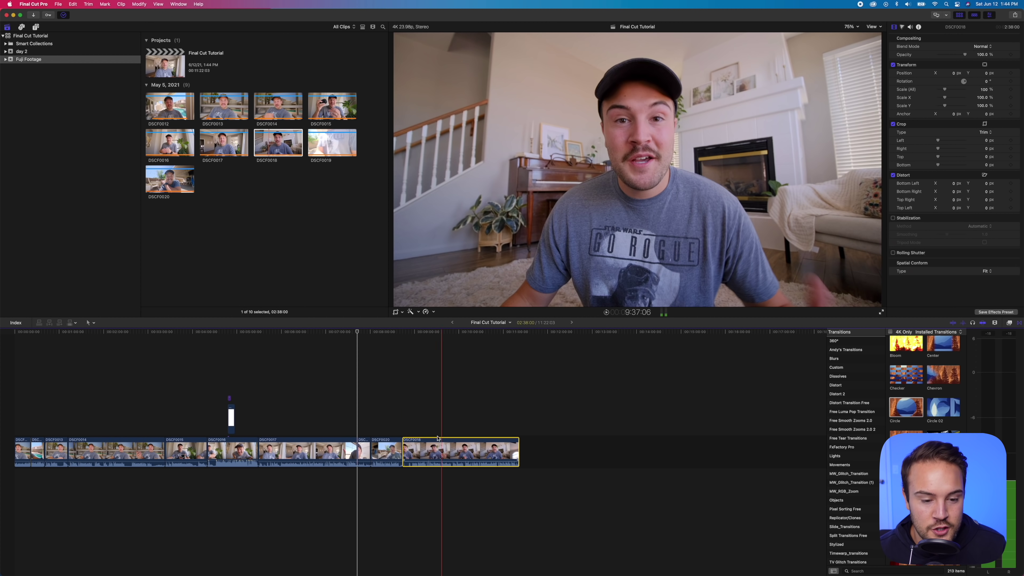
{"action": "left_click", "coordinate": [229, 27]}
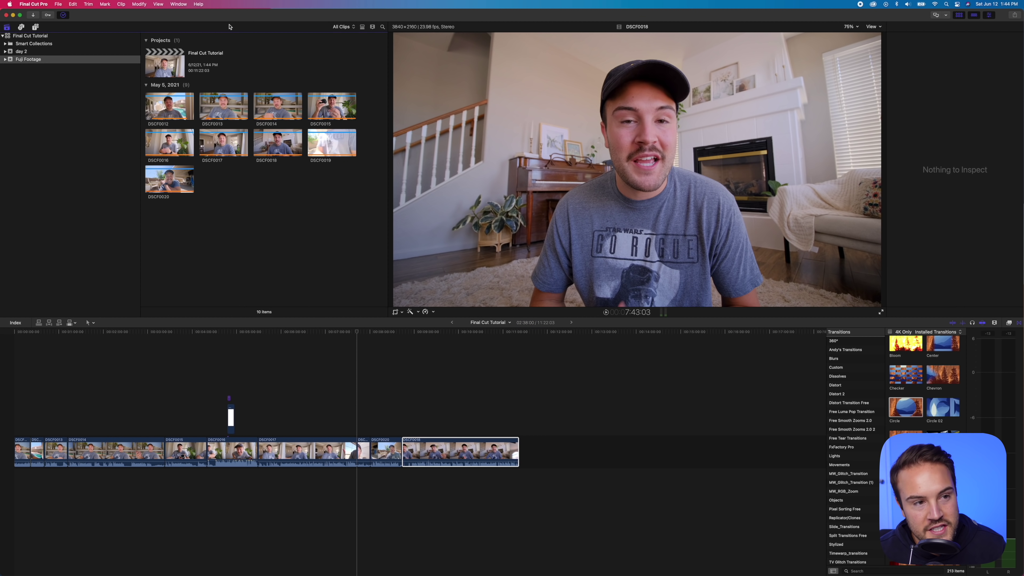
Step: Look through the browser display options and bring up the event browser's actions menu
{"action": "left_click", "coordinate": [158, 4]}
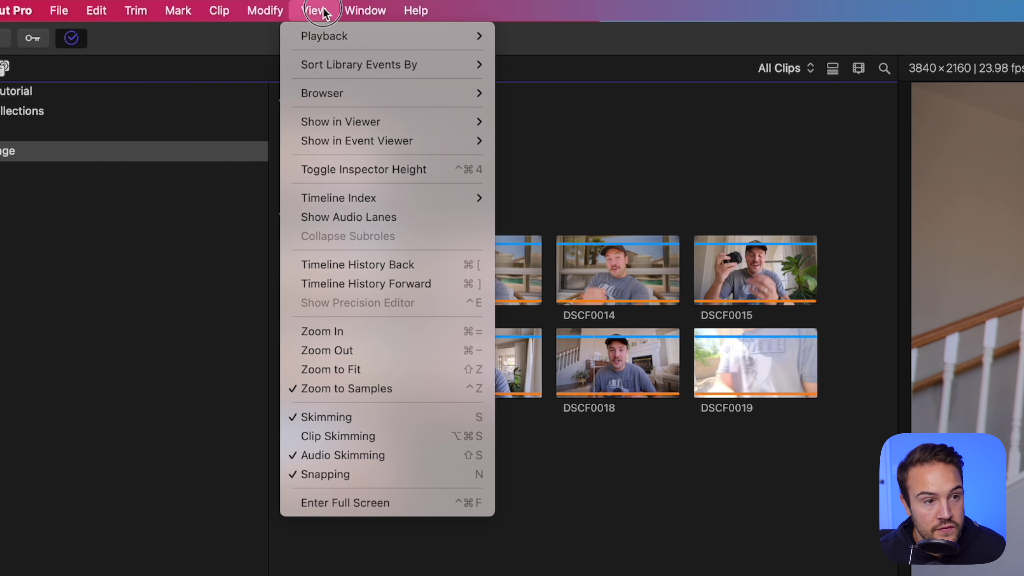
{"action": "mouse_move", "coordinate": [221, 39]}
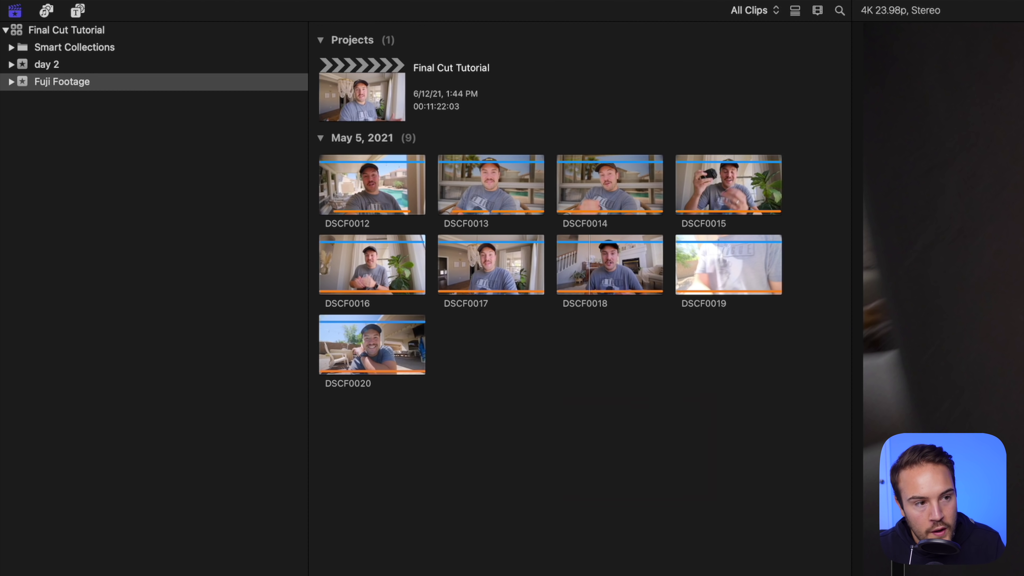
{"action": "right_click", "coordinate": [254, 206]}
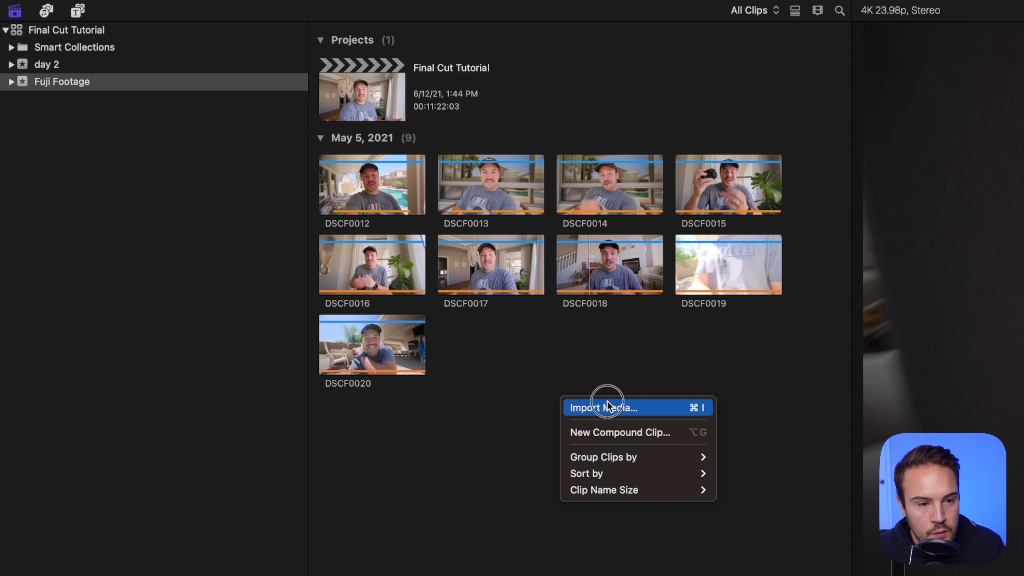
Step: Import ES_Shaking Hands - Ava Low into Fuji Footage and drop it below the video at the start
{"action": "left_click", "coordinate": [277, 207]}
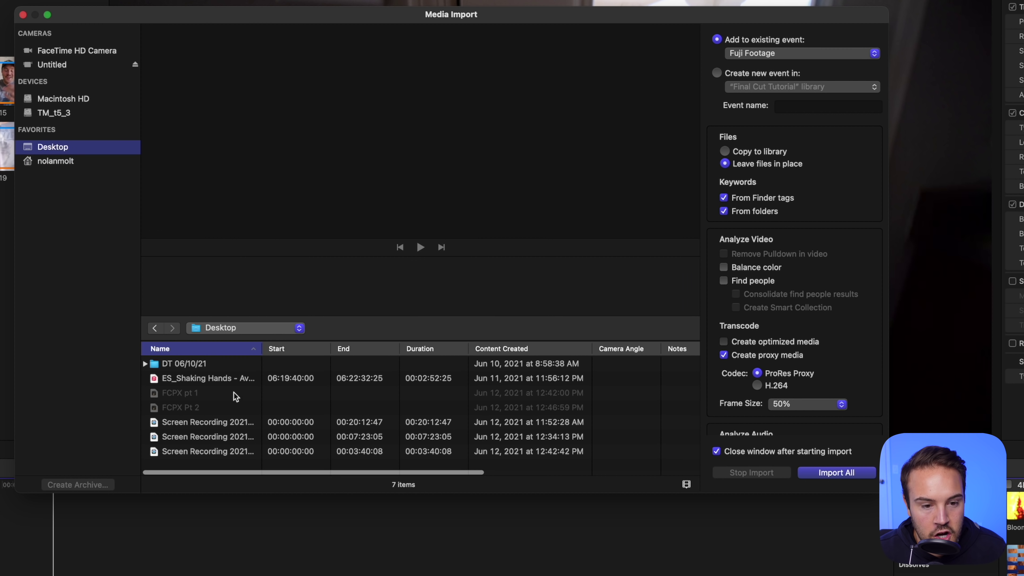
{"action": "left_click", "coordinate": [233, 380]}
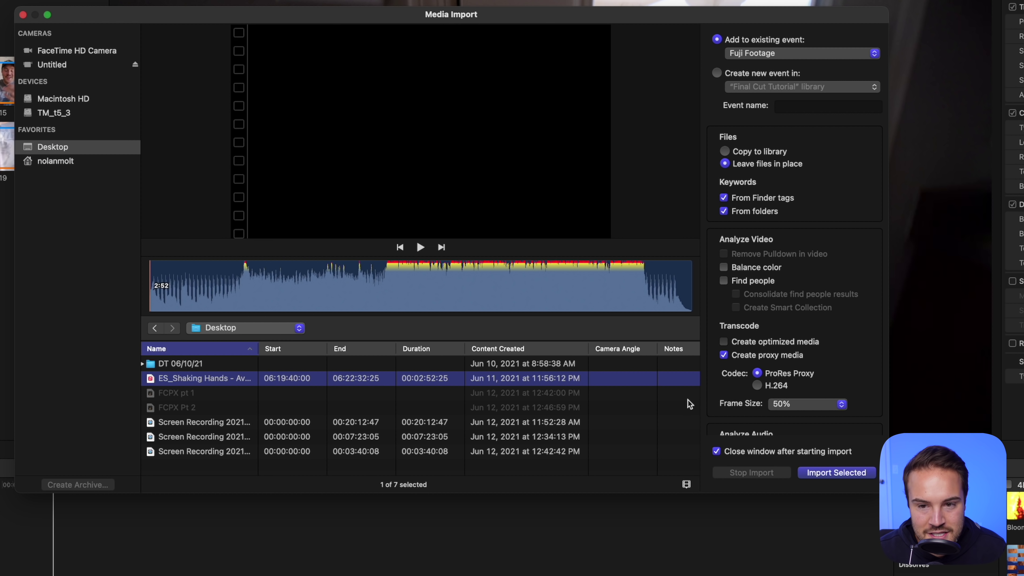
{"action": "left_click", "coordinate": [857, 474]}
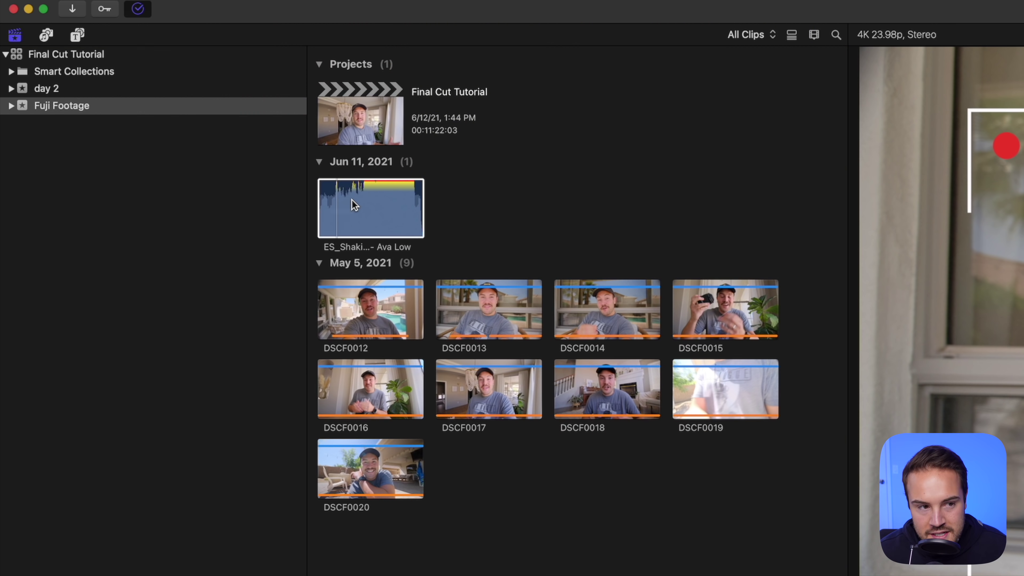
{"action": "left_click_drag", "start_coordinate": [351, 200], "coordinate": [20, 575]}
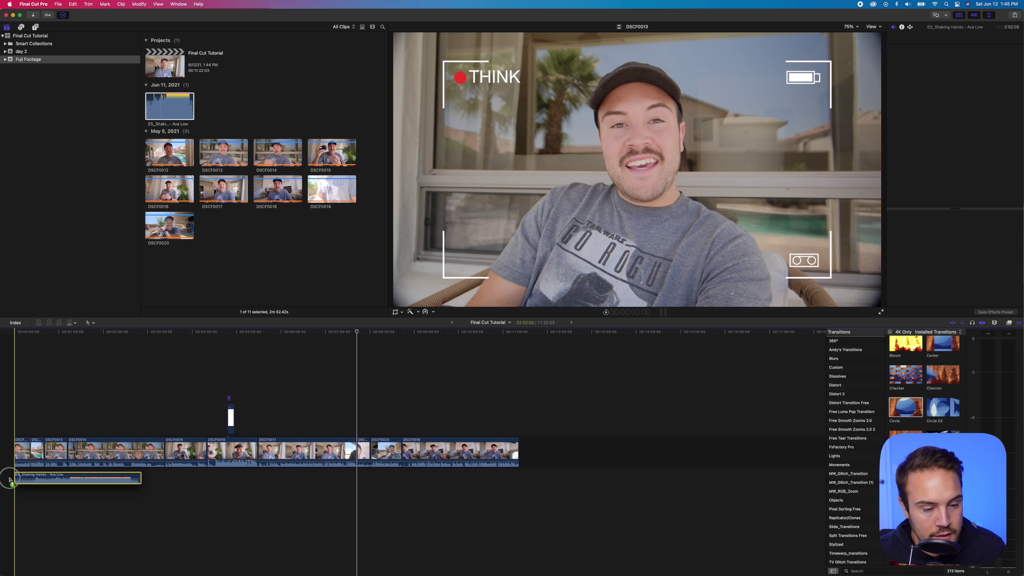
{"action": "left_click_drag", "start_coordinate": [9, 480], "coordinate": [9, 480]}
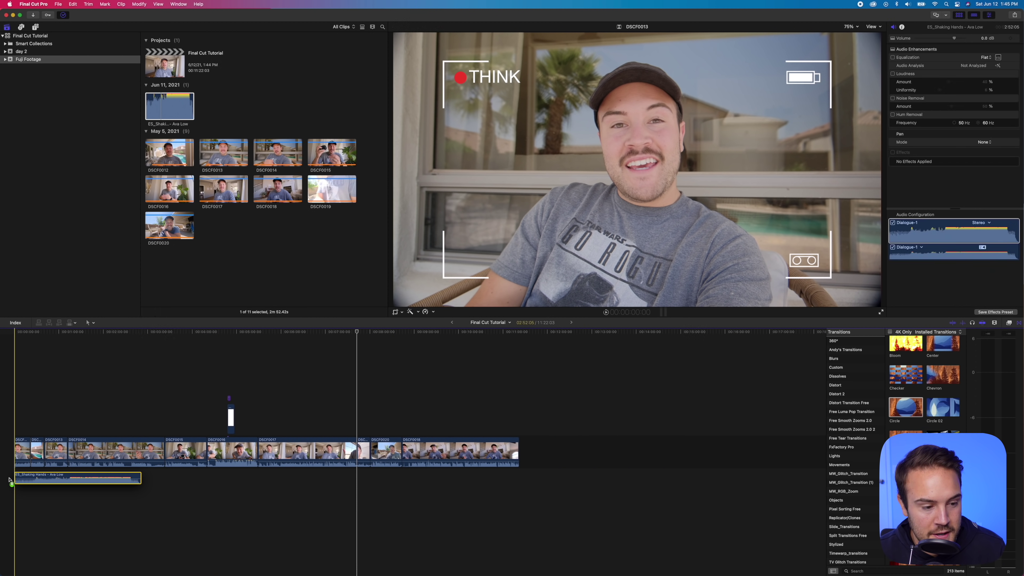
Step: Zoom in on the timeline start and settle the music clip back at the very beginning
{"action": "left_click", "coordinate": [9, 480]}
{"action": "key", "text": "super+equal"}
{"action": "key", "text": "super+equal"}
{"action": "key", "text": "super+equal"}
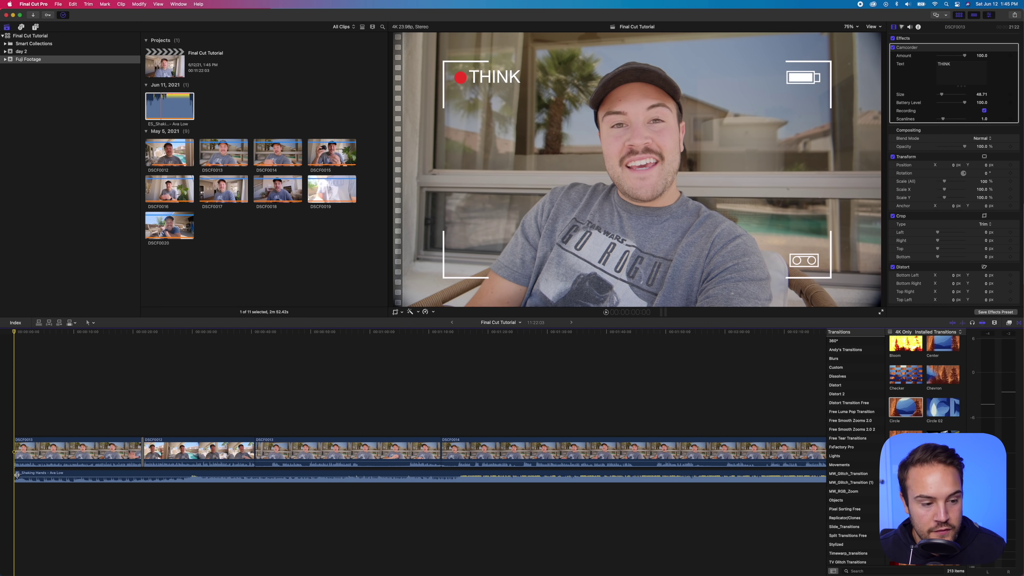
{"action": "left_click_drag", "start_coordinate": [16, 475], "coordinate": [110, 476]}
{"action": "left_click_drag", "start_coordinate": [182, 414], "coordinate": [325, 416]}
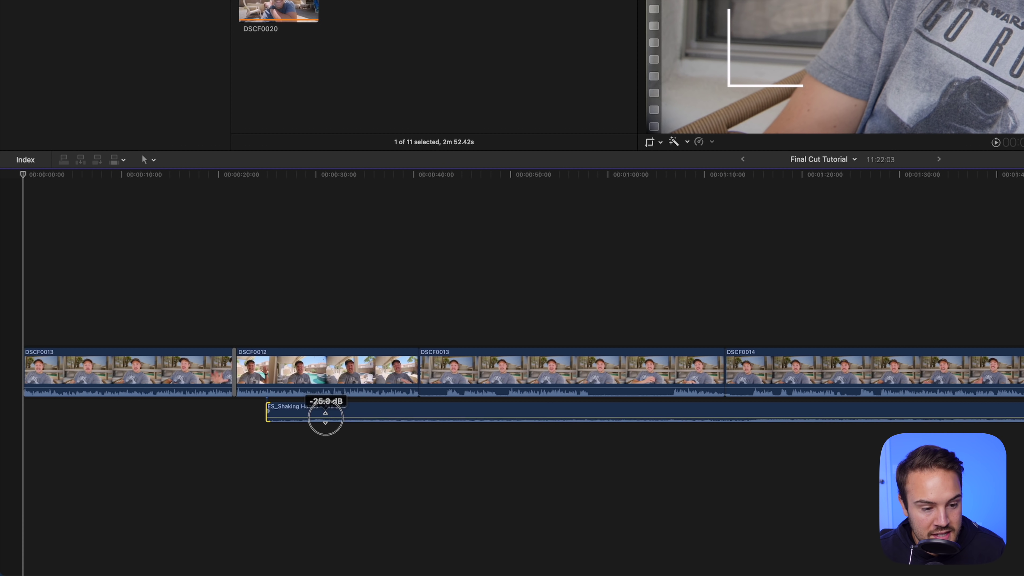
{"action": "key", "text": "super+equal"}
{"action": "left_click_drag", "start_coordinate": [212, 478], "coordinate": [16, 478]}
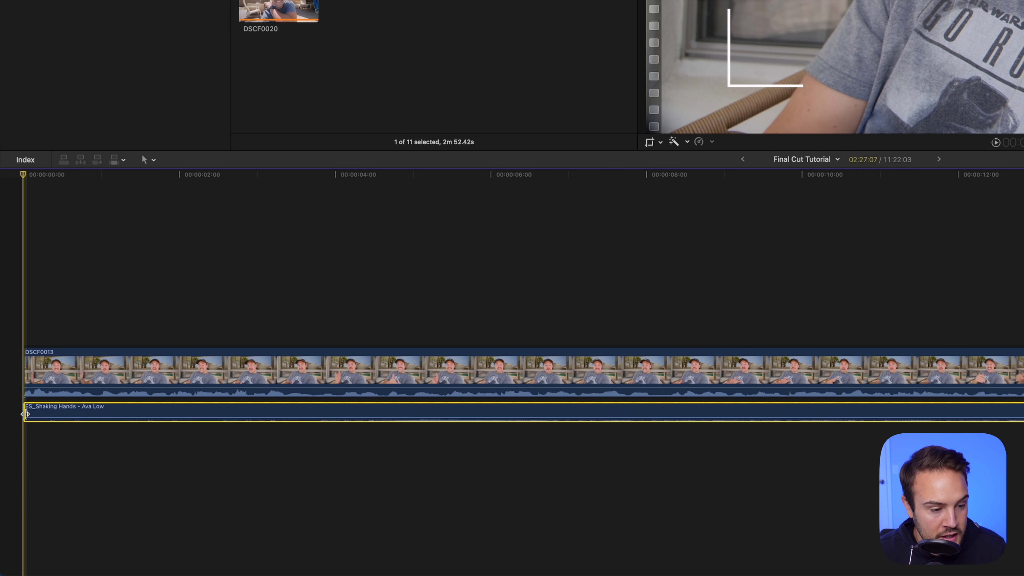
Step: Give the music a lengthened fade-in at its start and a fade-out at its end
{"action": "left_click_drag", "start_coordinate": [25, 412], "coordinate": [331, 398]}
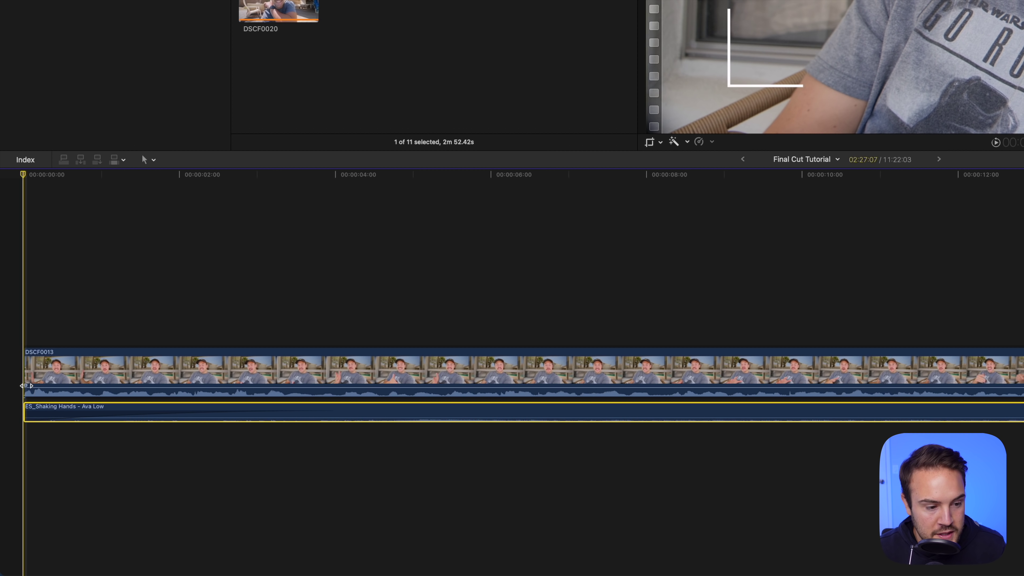
{"action": "left_click_drag", "start_coordinate": [26, 385], "coordinate": [102, 385]}
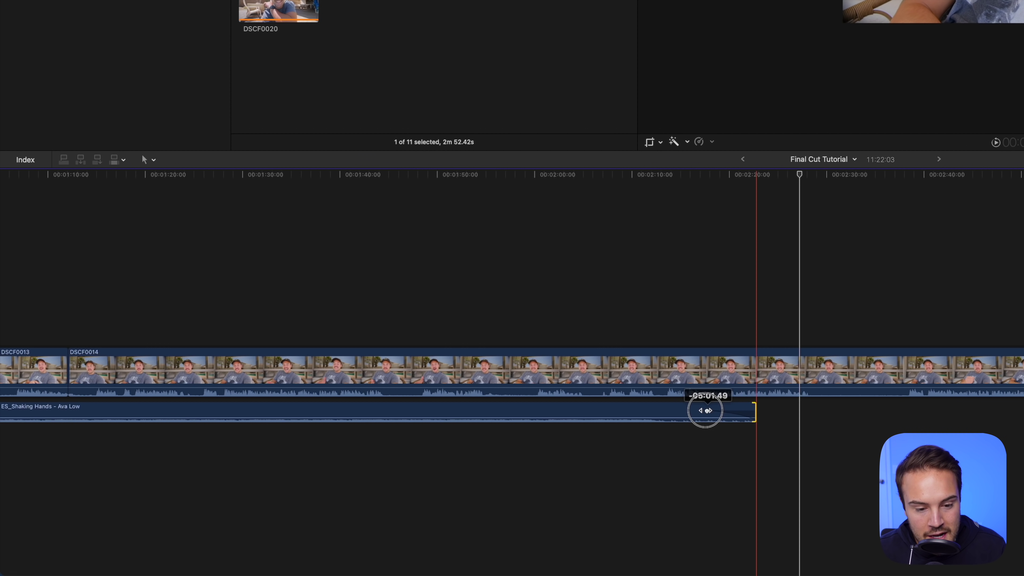
{"action": "left_click_drag", "start_coordinate": [706, 411], "coordinate": [700, 408]}
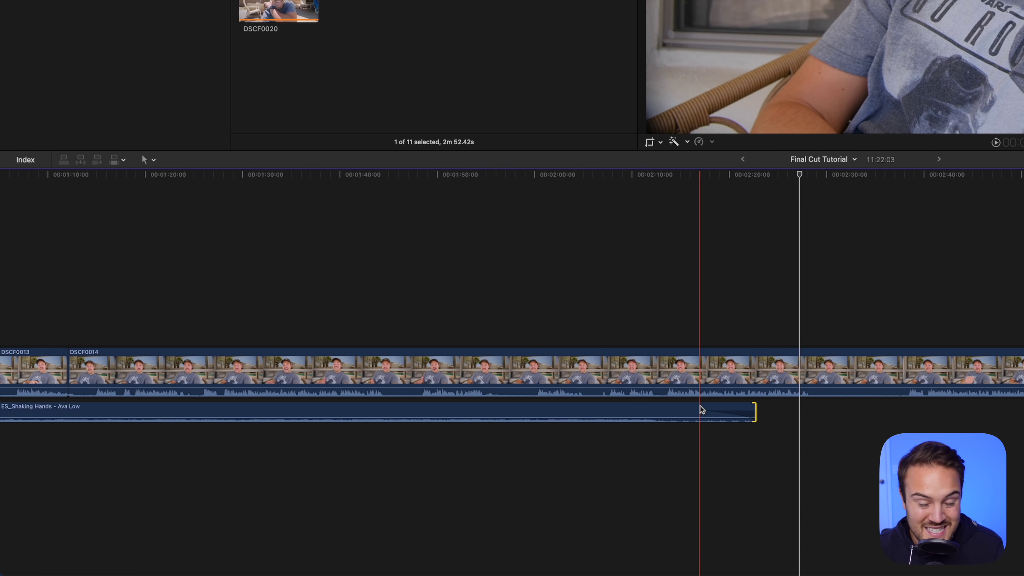